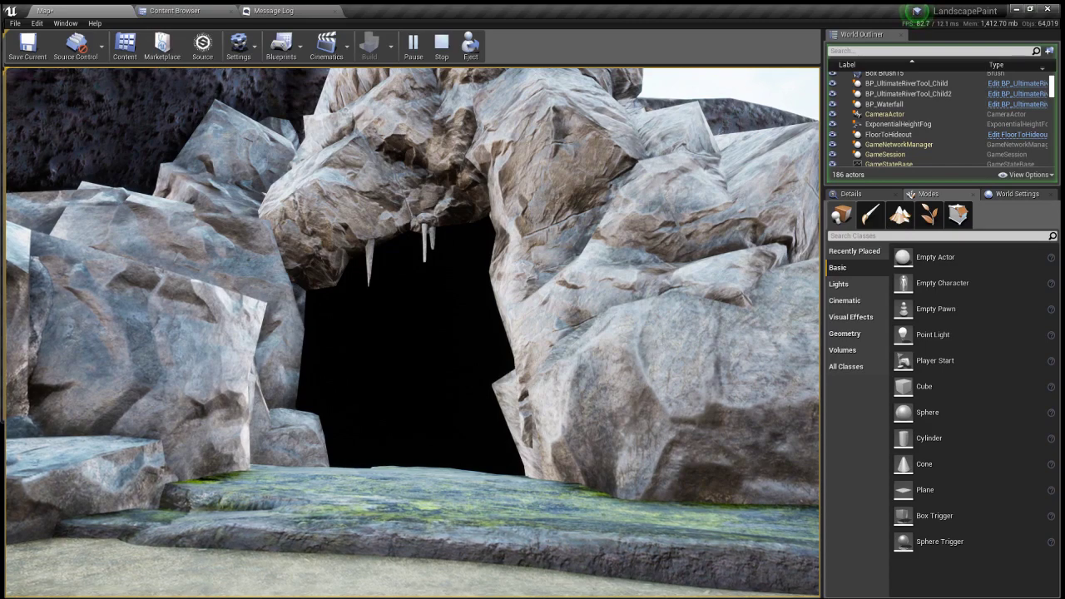
- Stop the play session and delete the selected Cube covering the Cave level
key("Escape")
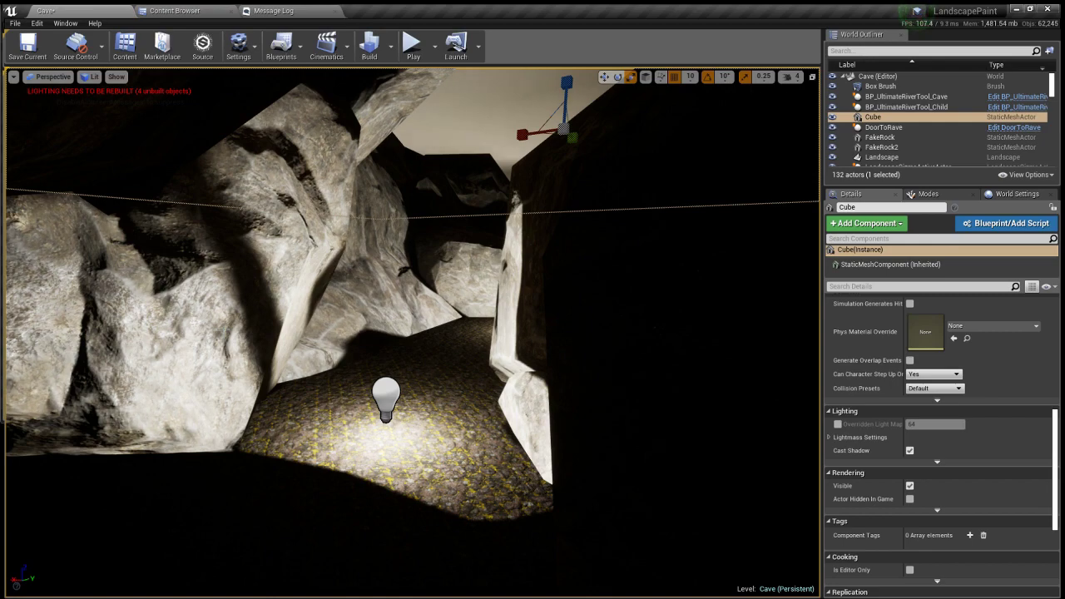
scroll(516, 405, "down", 10)
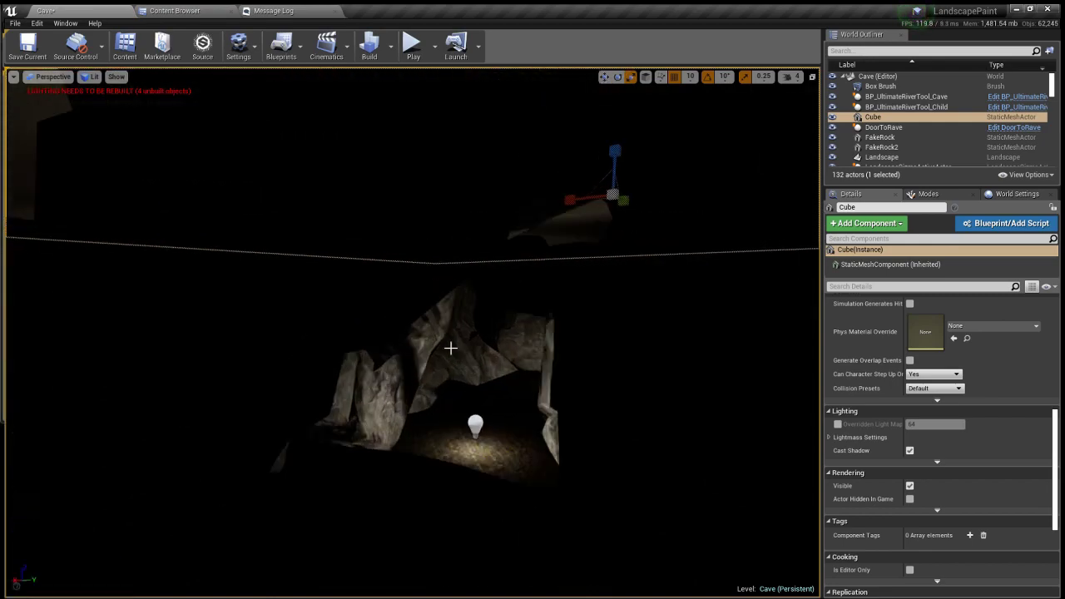
key("w")
right_click_drag(450, 348, 332, 350)
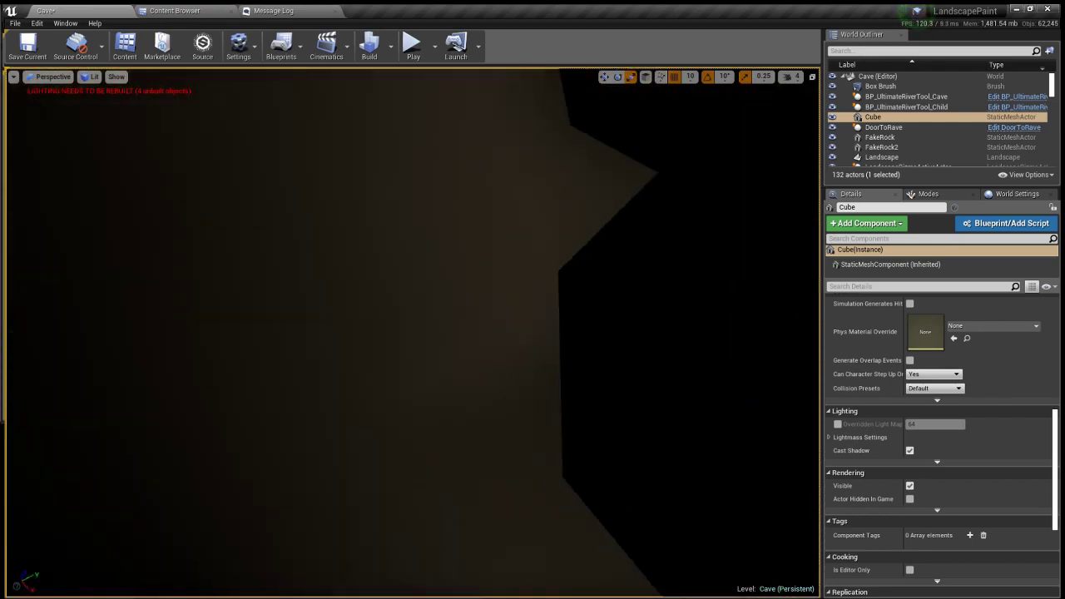
right_click_drag(490, 409, 449, 409)
right_click_drag(480, 478, 566, 574)
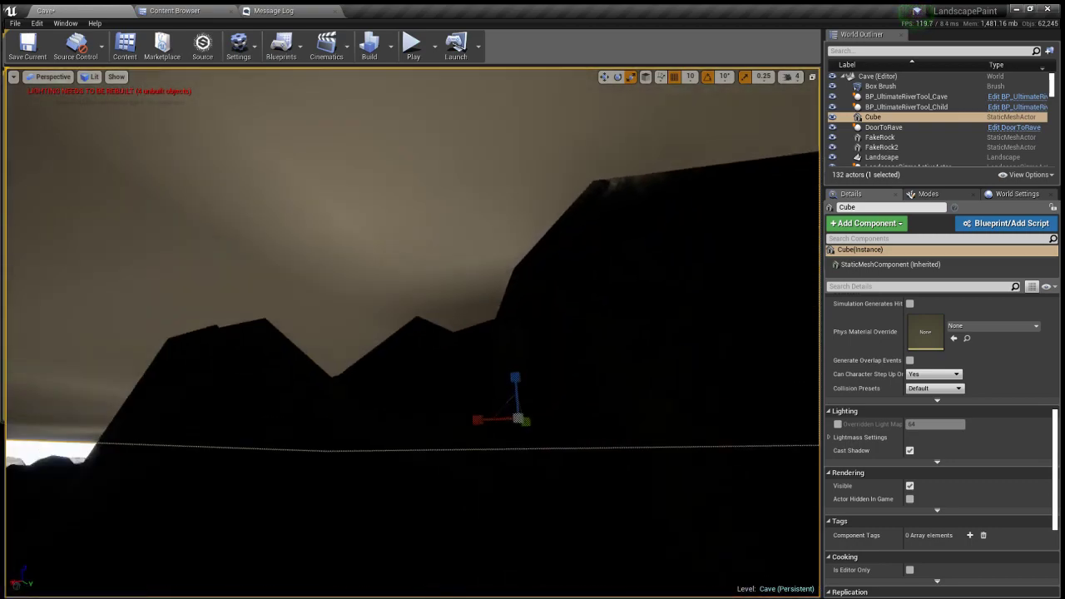
key("Delete")
right_click_drag(511, 388, 316, 332)
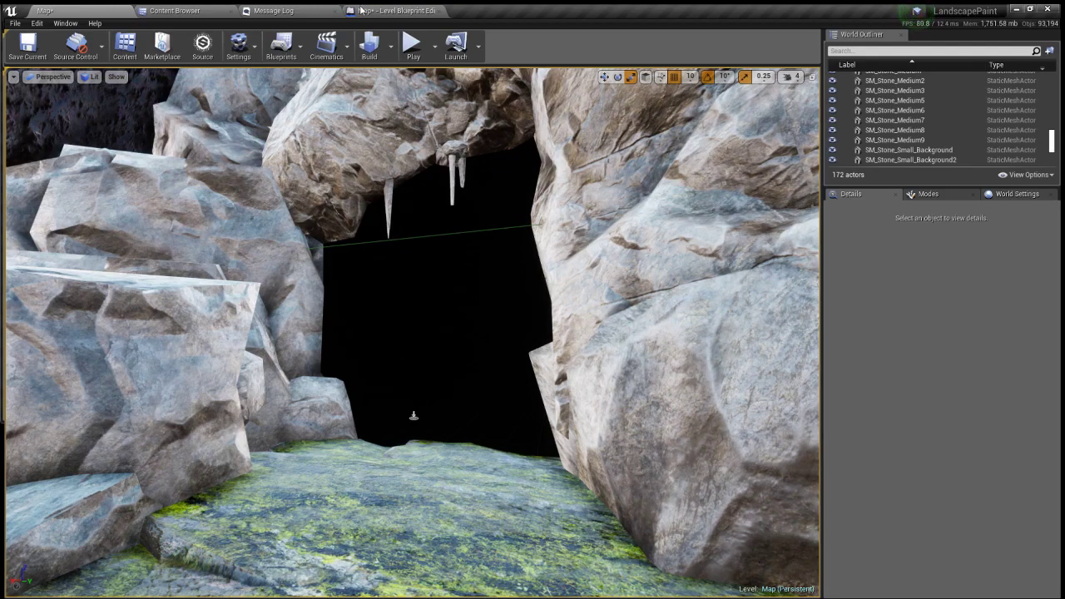
- Play-test the Map level by walking through the dark cave entrance into the Cave level, and stop the session
right_click_drag(351, 407, 210, 413)
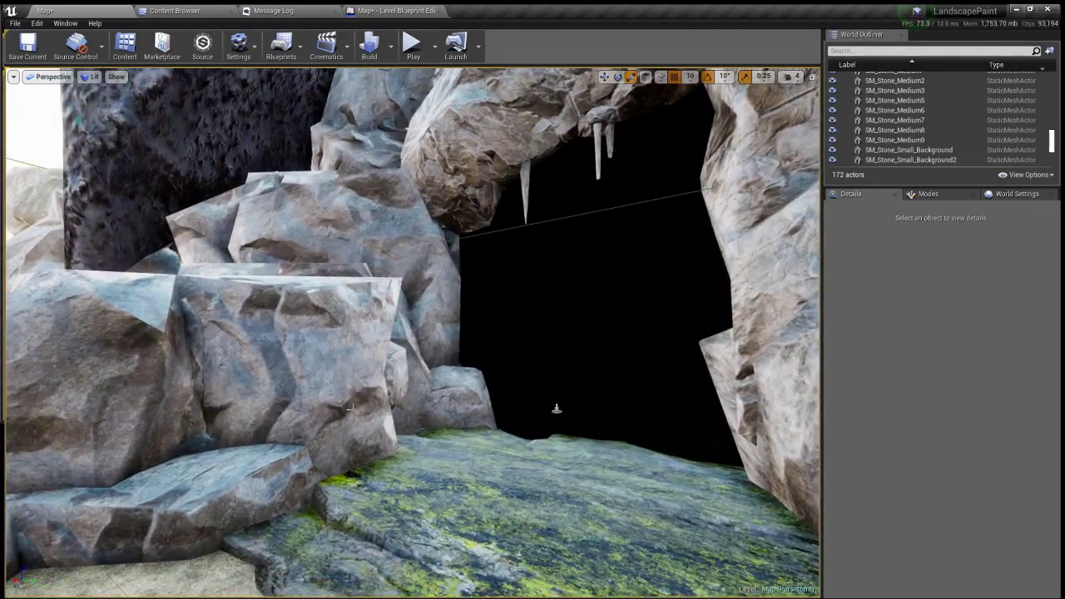
scroll(351, 408, "down", 3)
right_click_drag(409, 418, 517, 416)
scroll(409, 419, "up", 3)
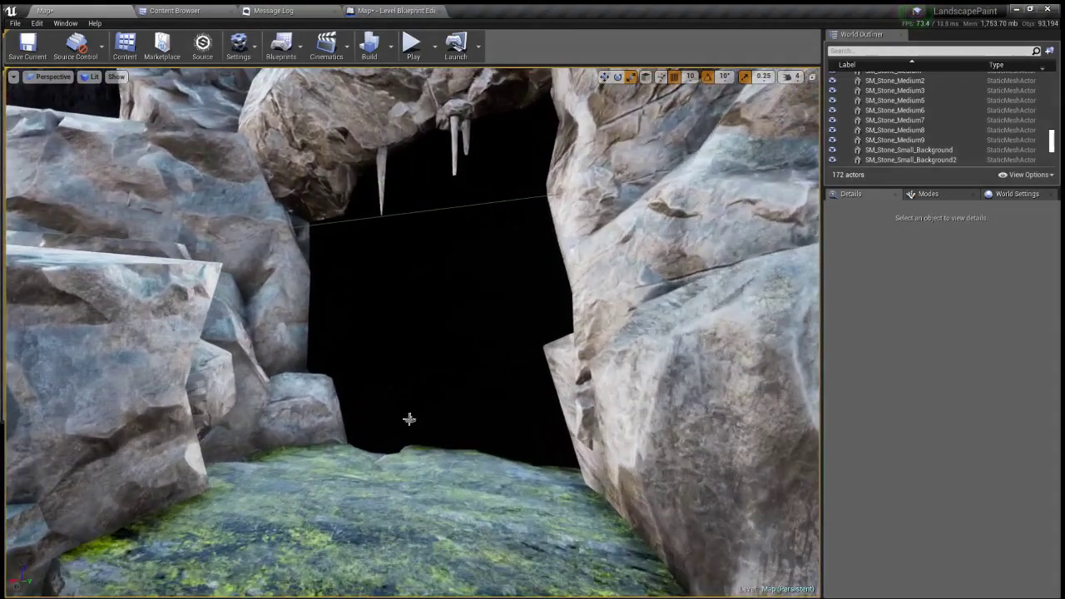
mouse_move(409, 418)
right_mouse_down()
mouse_move(380, 374)
mouse_move(407, 422)
right_mouse_up()
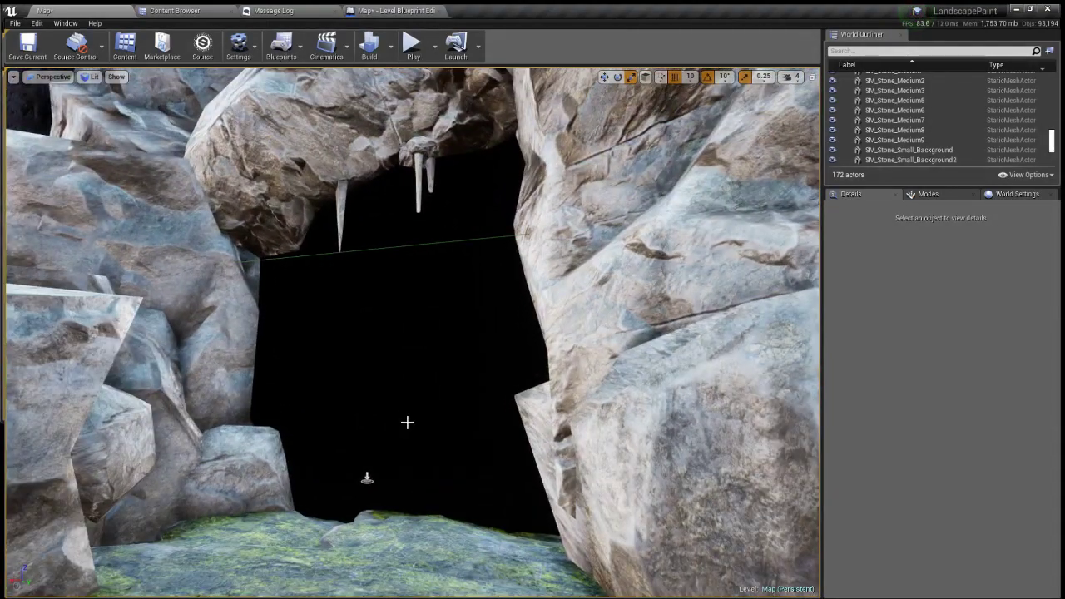
left_click(411, 50)
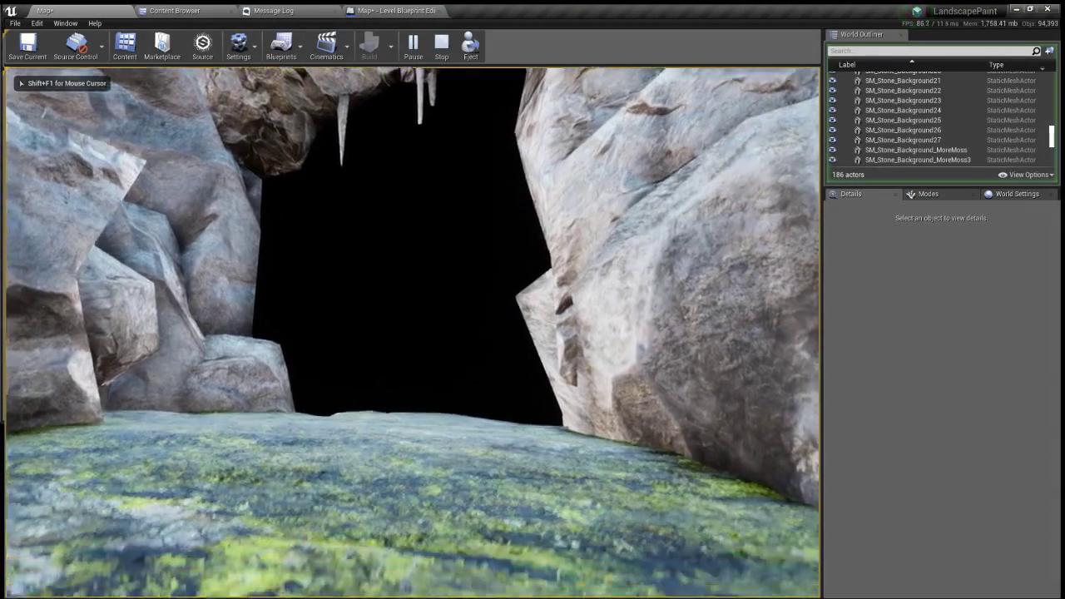
key("w")
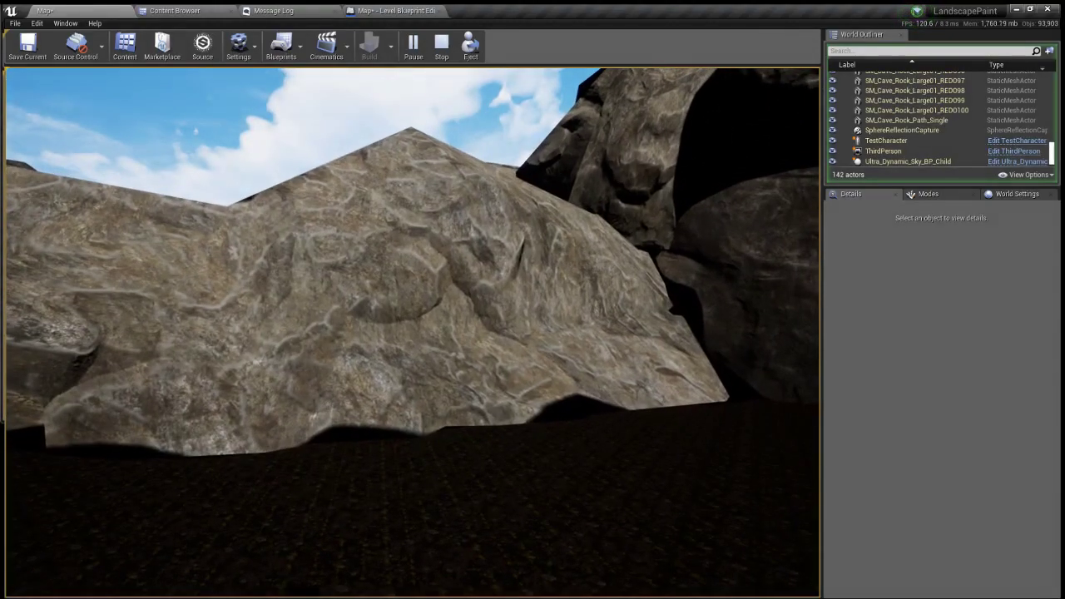
key("w")
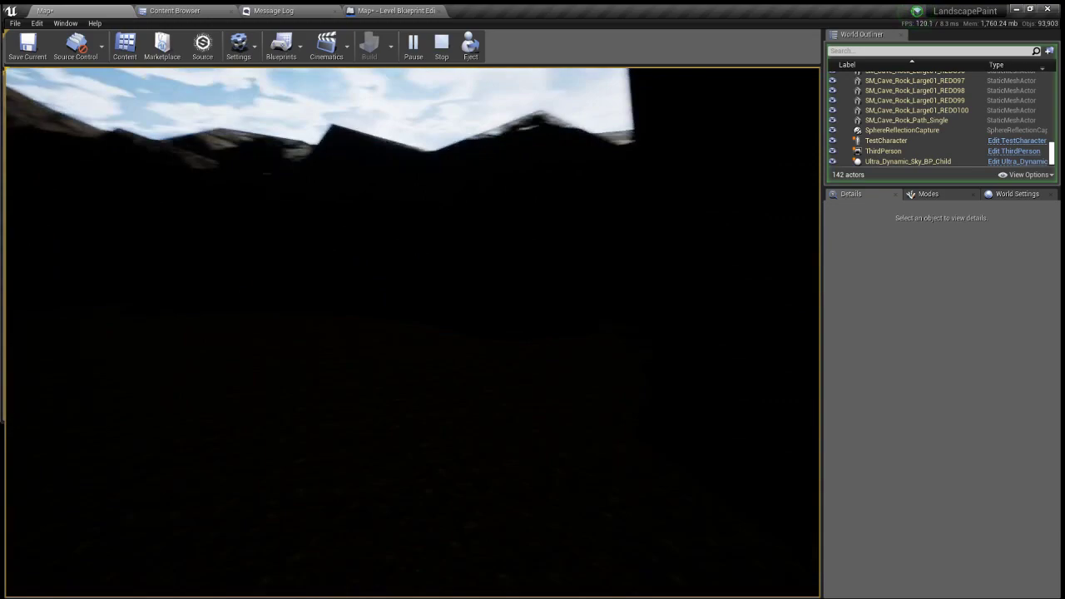
key("w")
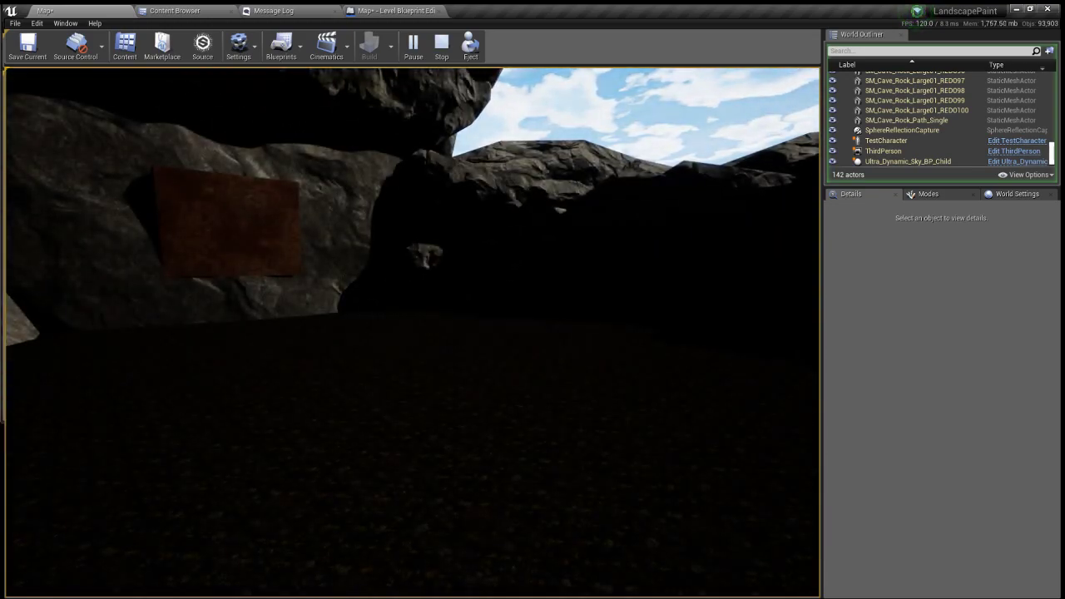
key("Escape")
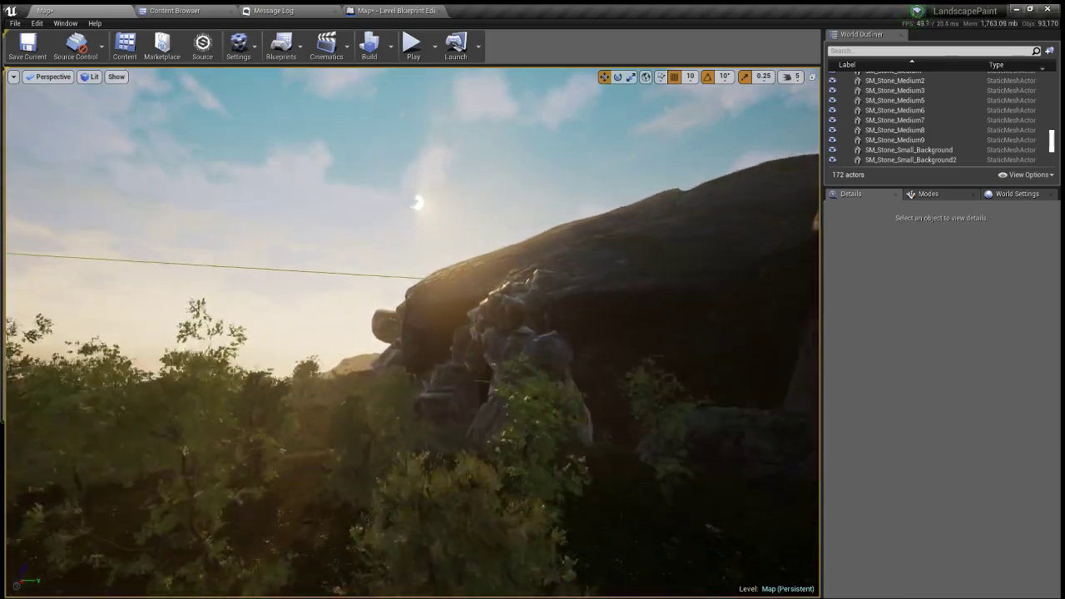
- Select TriggerBox2 inside the cave entrance of the Map level
key("w")
right_click_drag(413, 333, 250, 374)
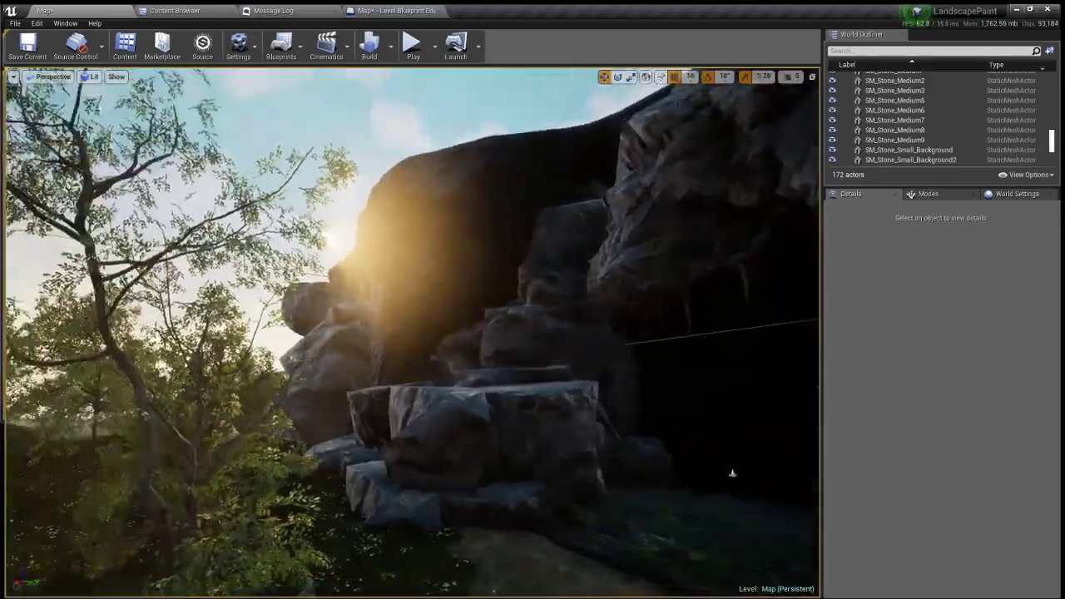
right_click_drag(412, 333, 657, 383)
key("w")
right_click_drag(574, 372, 575, 372)
right_click_drag(566, 337, 565, 337)
right_click_drag(596, 255, 617, 223)
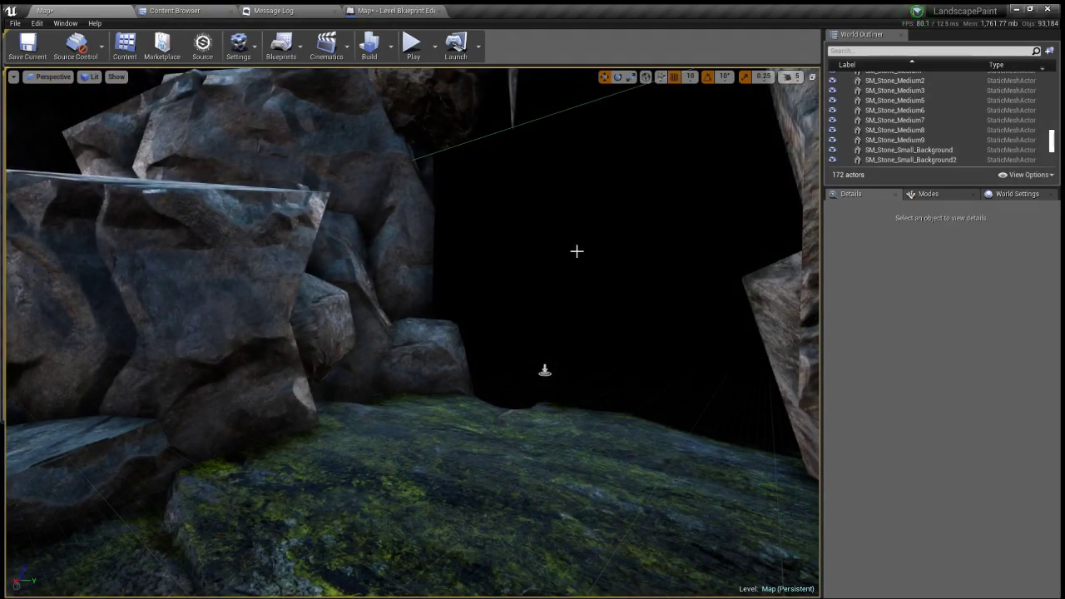
right_click_drag(554, 292, 554, 292)
right_click_drag(523, 328, 523, 328)
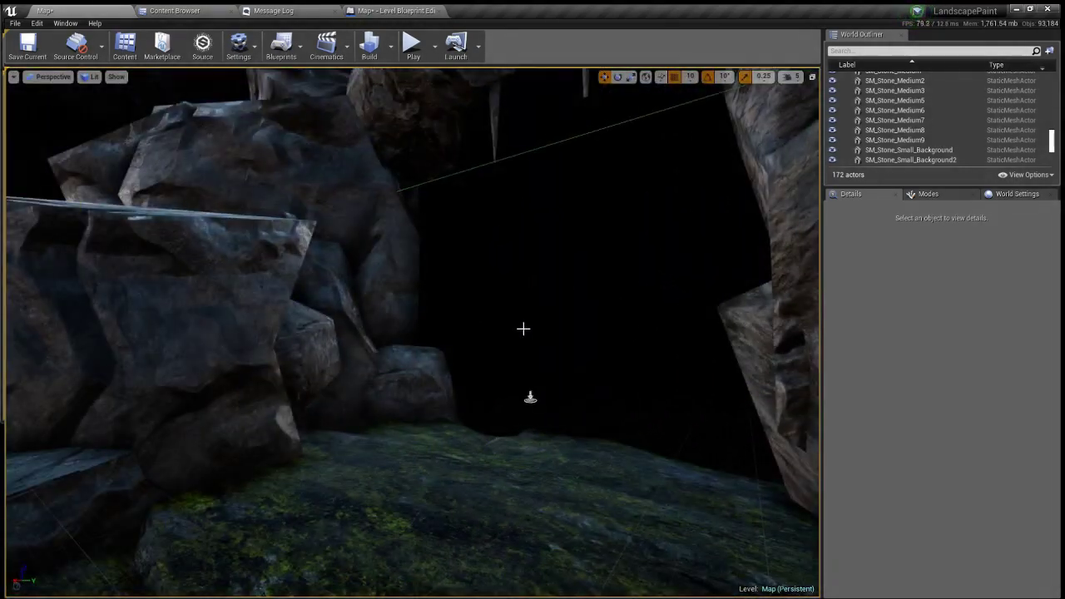
left_click(531, 397)
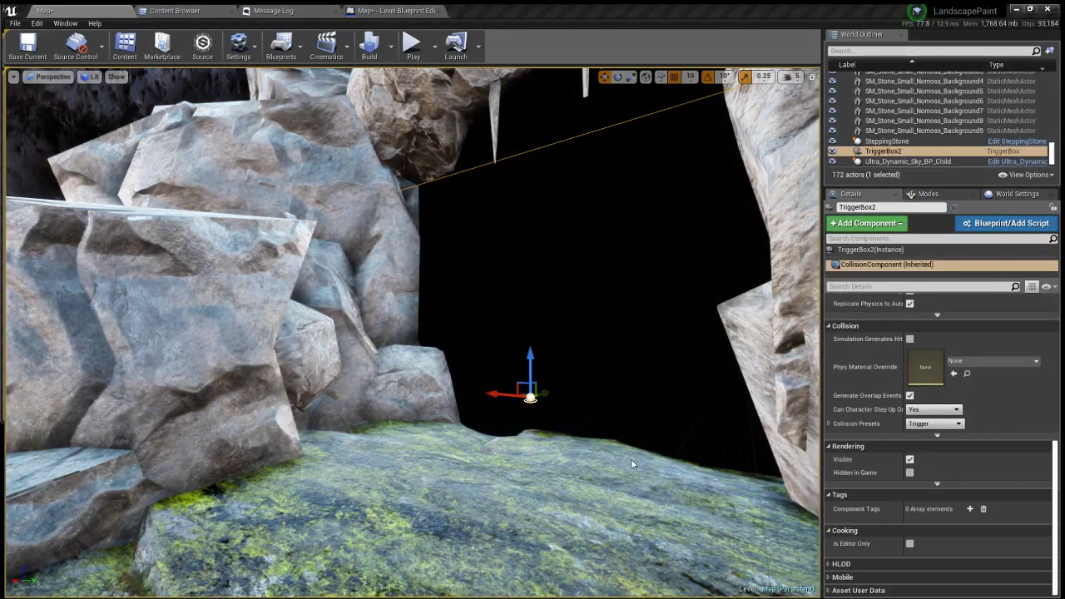
- Review the TriggerBox2 overlap event in the level Blueprint and jump from its node to the trigger in the level
left_click(379, 10)
right_click_drag(446, 359, 735, 412)
scroll(506, 336, "down", 3)
scroll(505, 338, "down", 1)
scroll(475, 353, "up", 3)
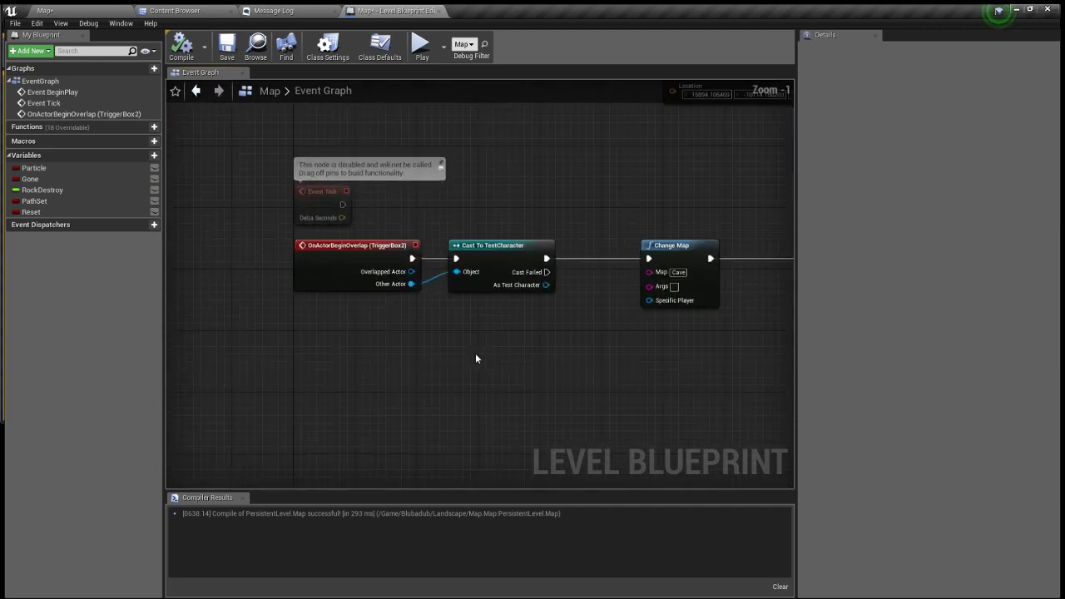
right_click_drag(477, 353, 533, 355)
left_click(404, 244)
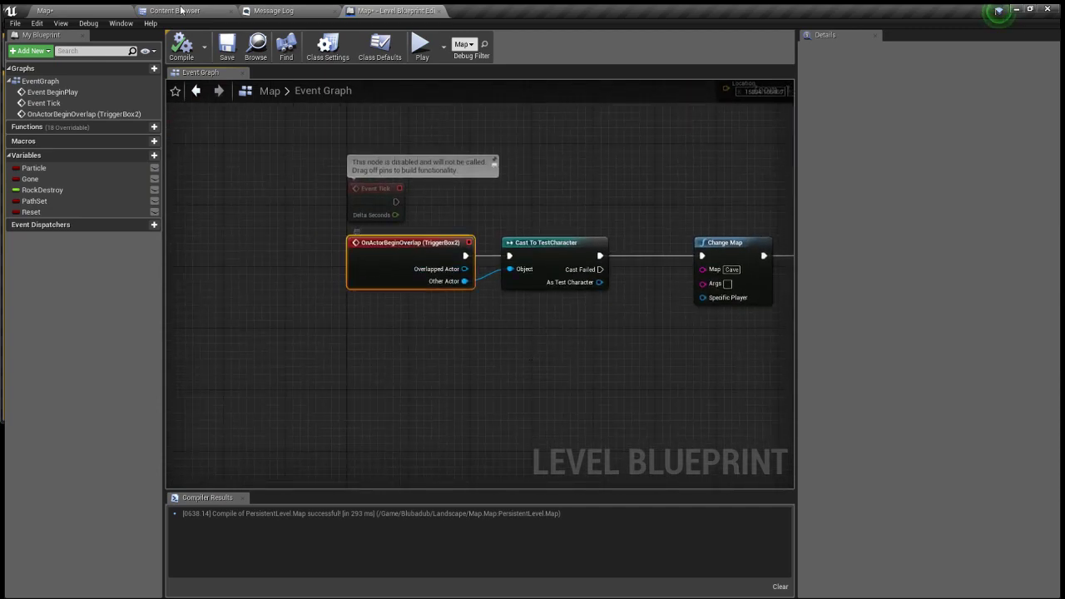
double_click(404, 244)
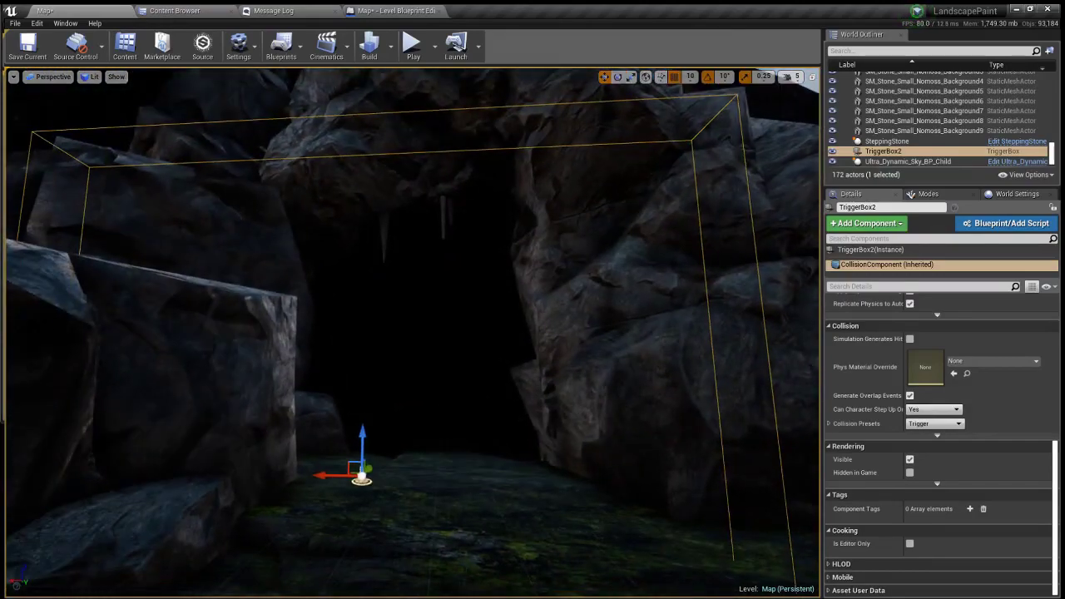
left_click(485, 308)
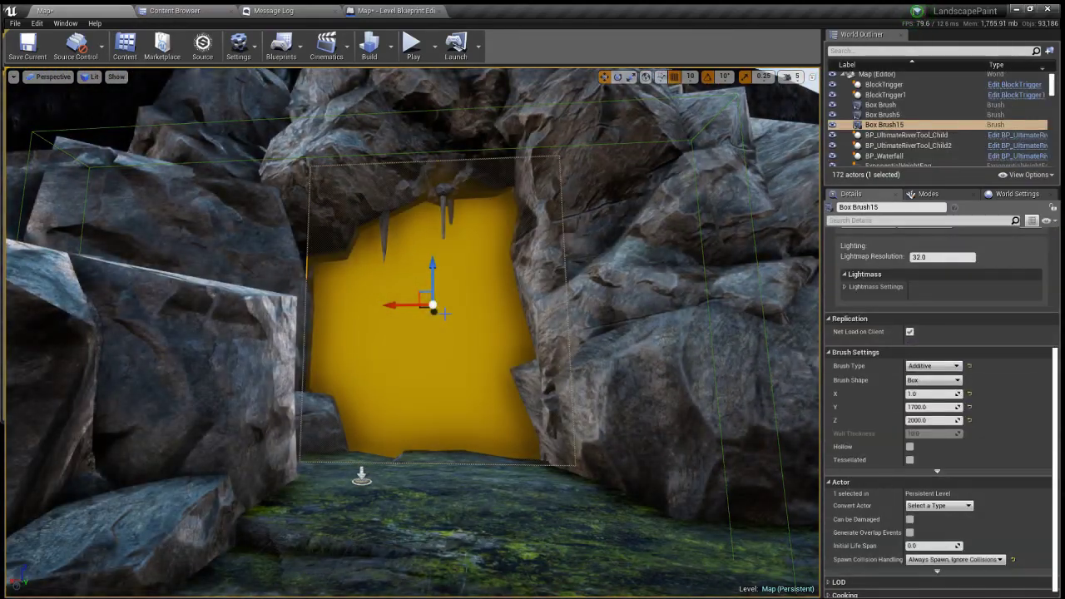
key("ctrl+z")
key("ctrl+z")
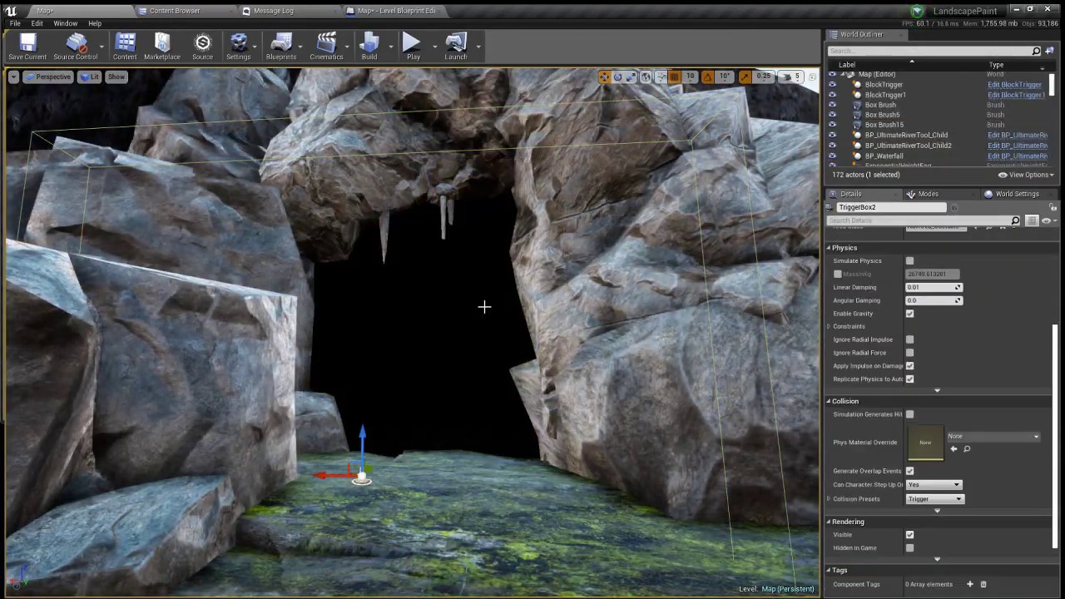
- Compare the level Blueprint's overlap event with the black box brush filling the cave opening and the trigger box in front
right_click_drag(521, 326, 566, 330)
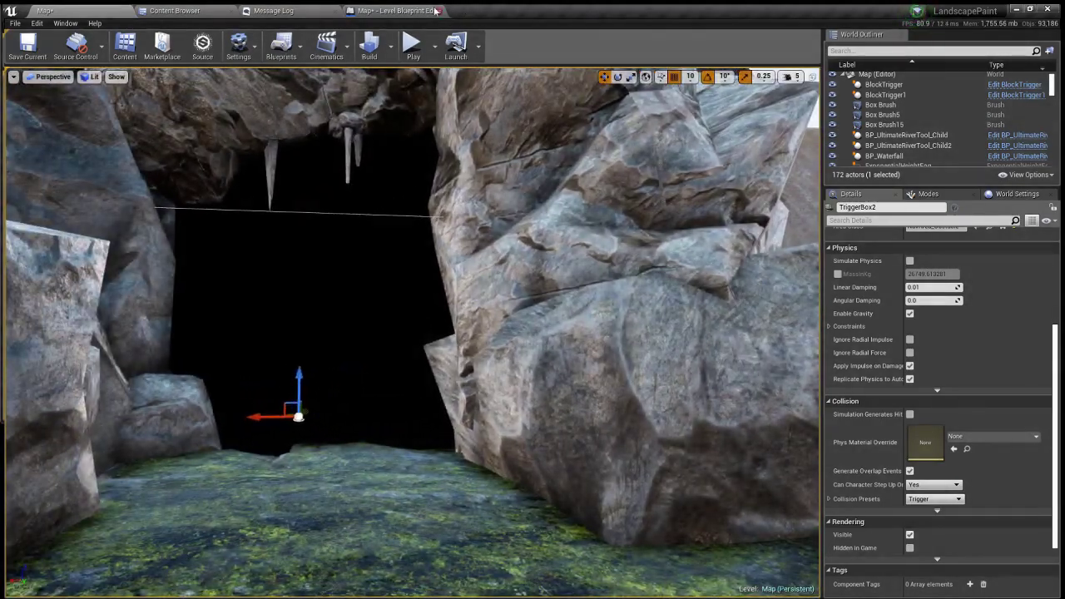
left_click(432, 10)
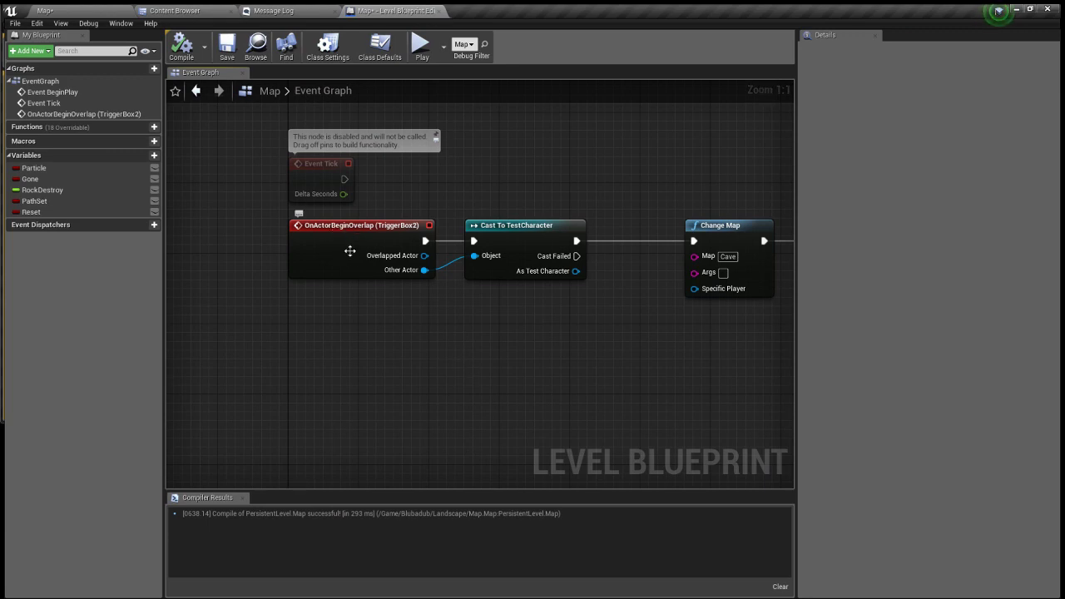
left_click(124, 10)
left_click(393, 189)
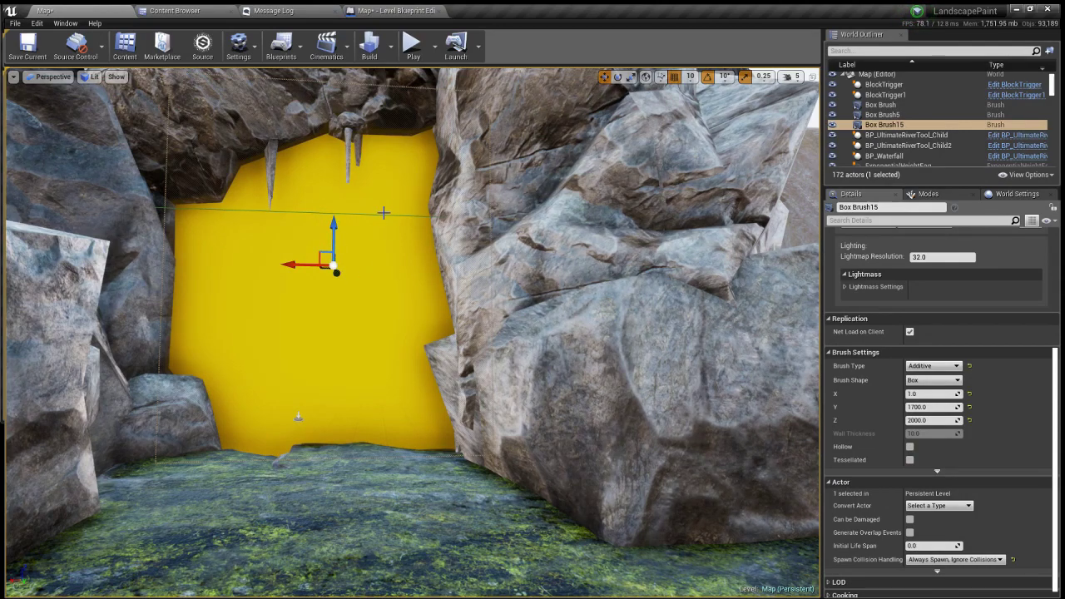
left_click(299, 418)
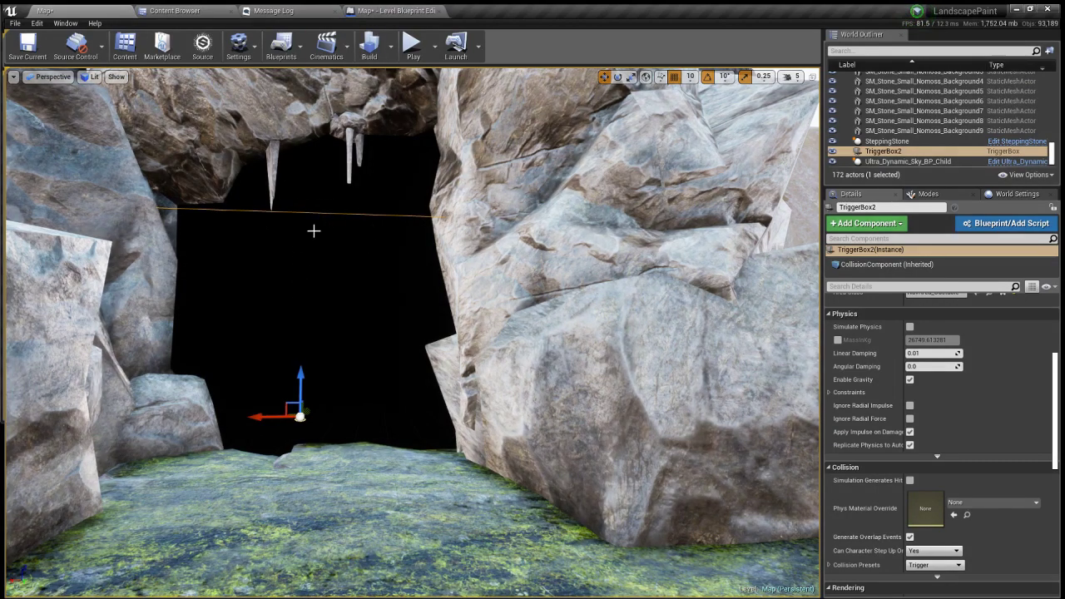
- Examine the Change Map, Set Gone and DestroyActor nodes that follow the TestCharacter cast in the level Blueprint
left_click(400, 10)
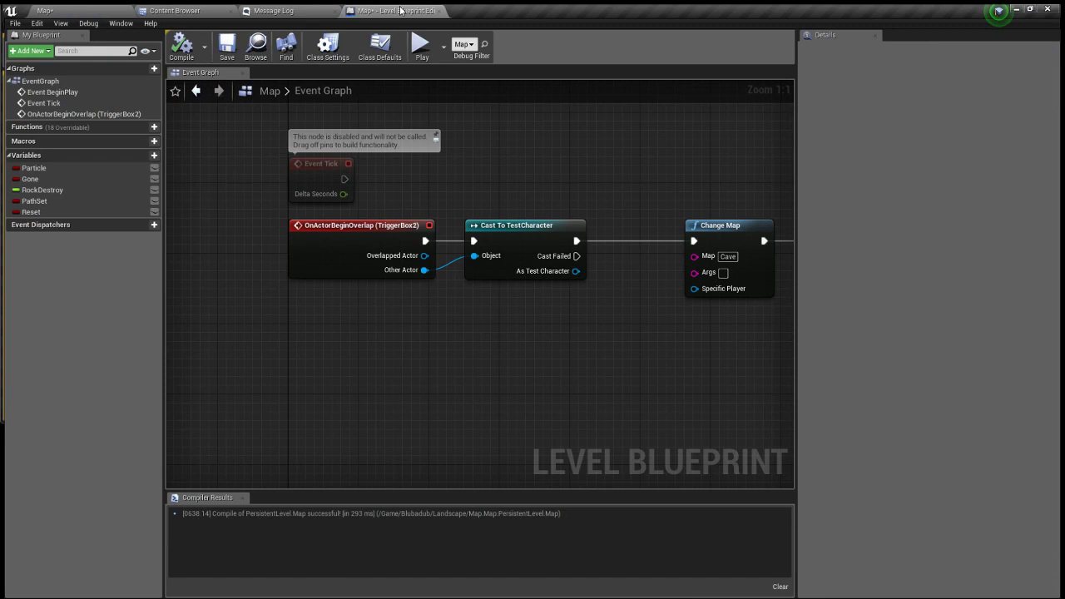
right_click_drag(506, 300, 292, 279)
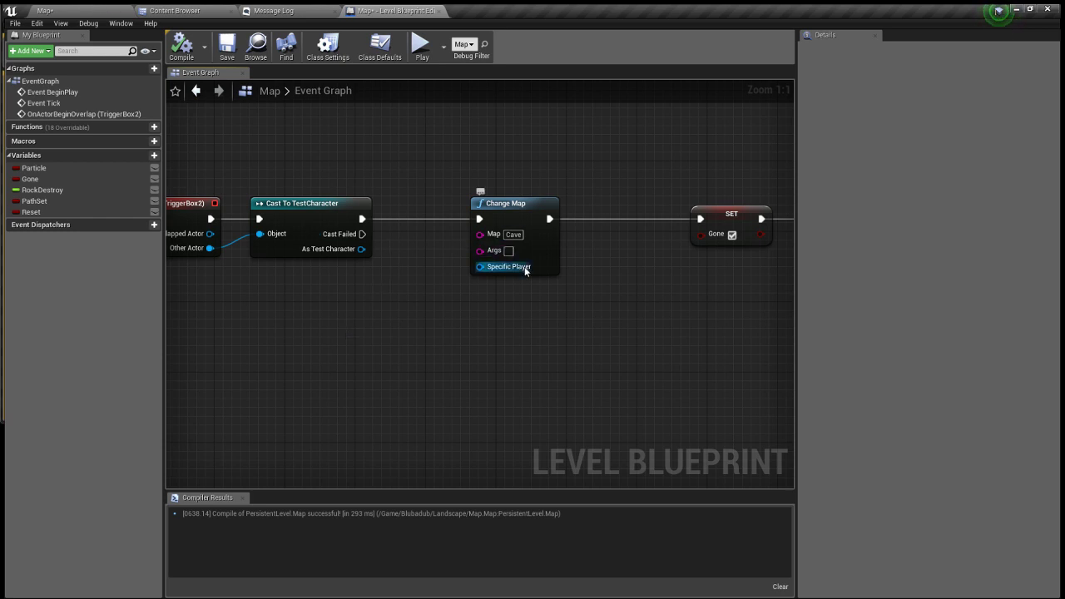
right_click_drag(523, 278, 364, 237)
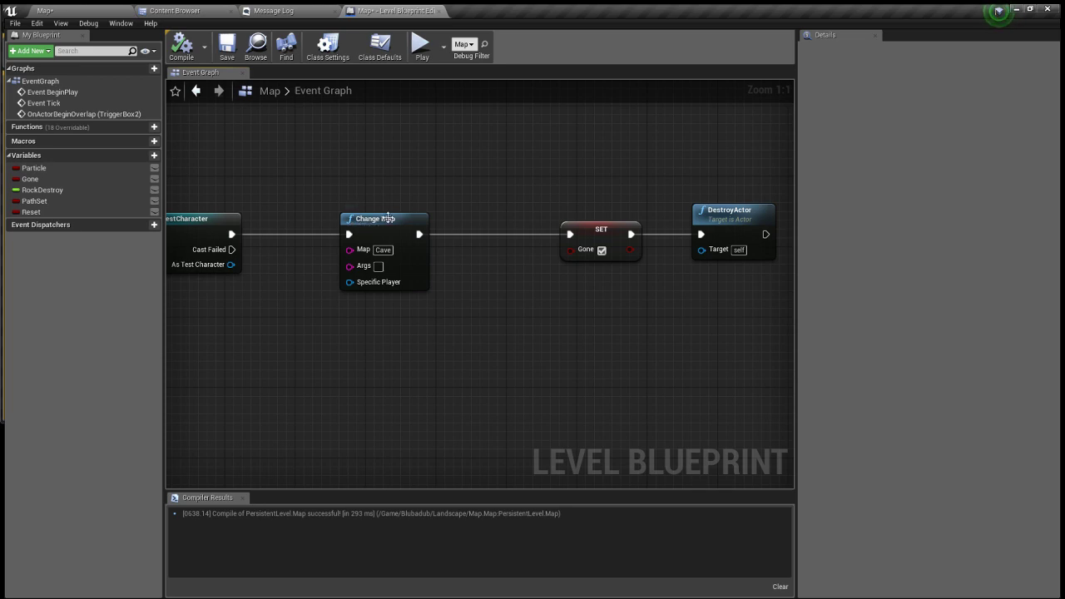
left_click(117, 10)
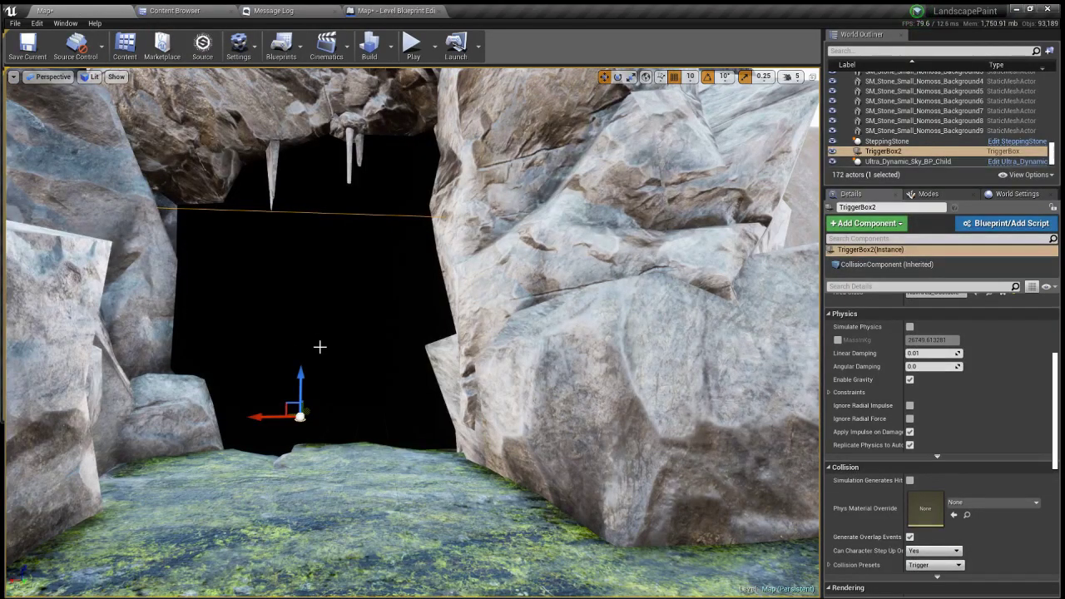
right_click_drag(416, 404, 633, 404)
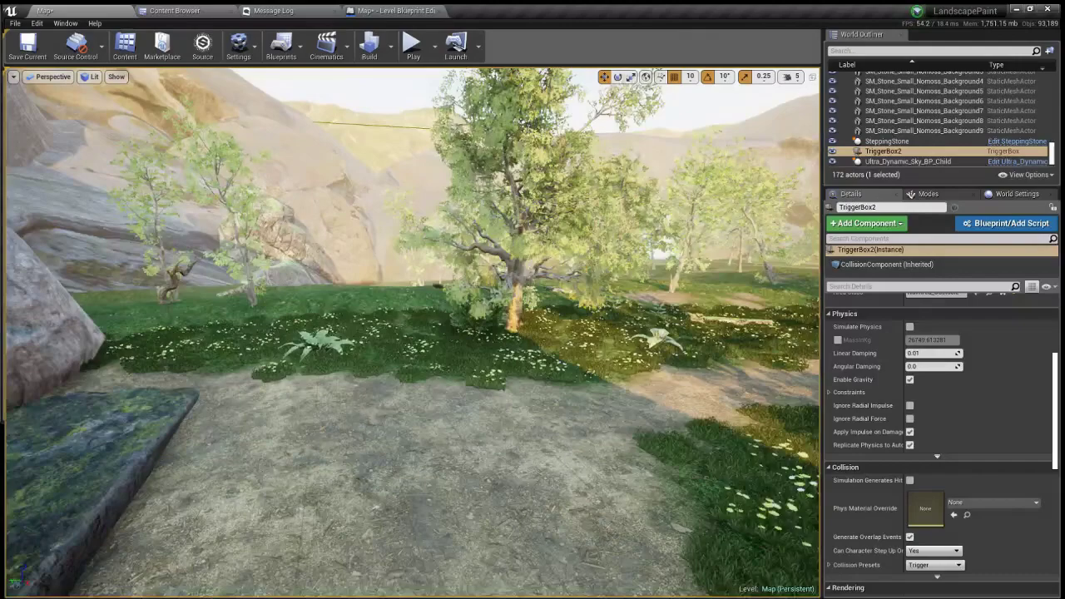
right_click_drag(714, 286, 784, 278)
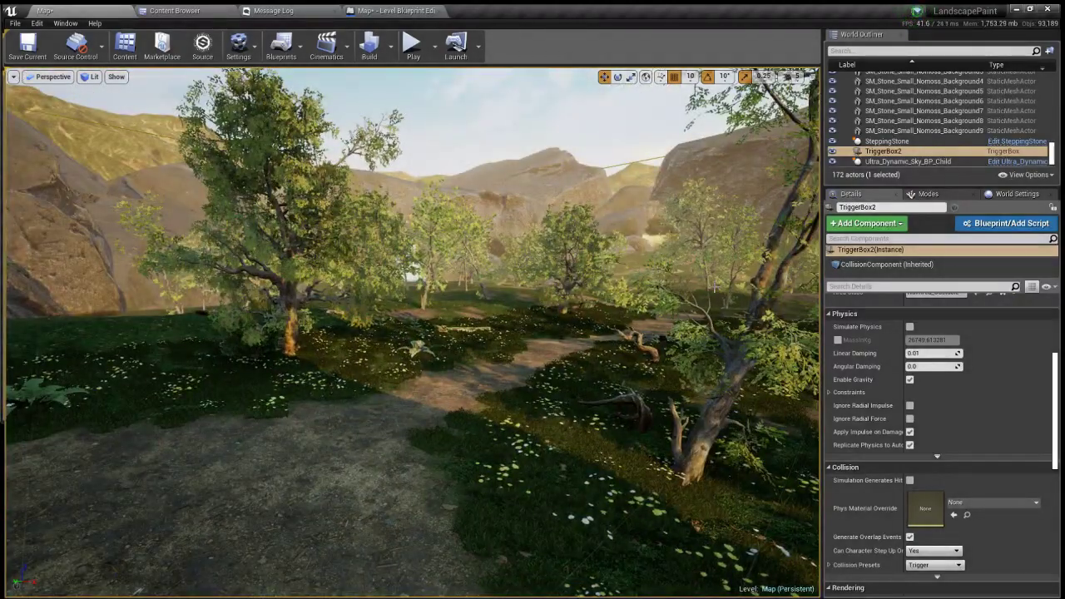
right_click_drag(416, 405, 416, 405)
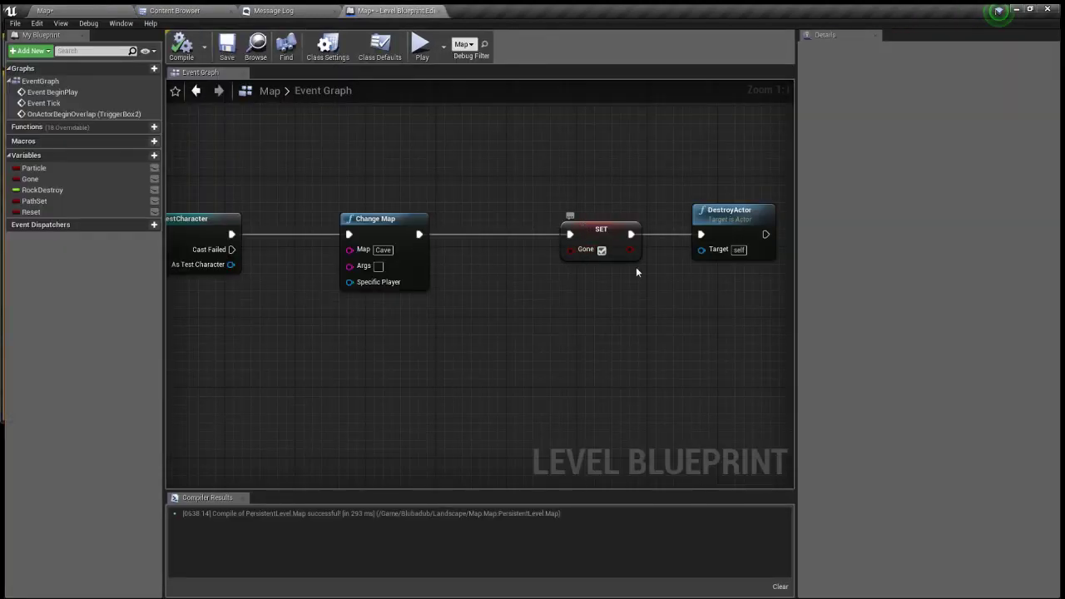
- Move the Set Gone and DestroyActor nodes closer to the Change Map node and return to the Map level
left_click_drag(708, 283, 521, 233)
left_click(524, 283)
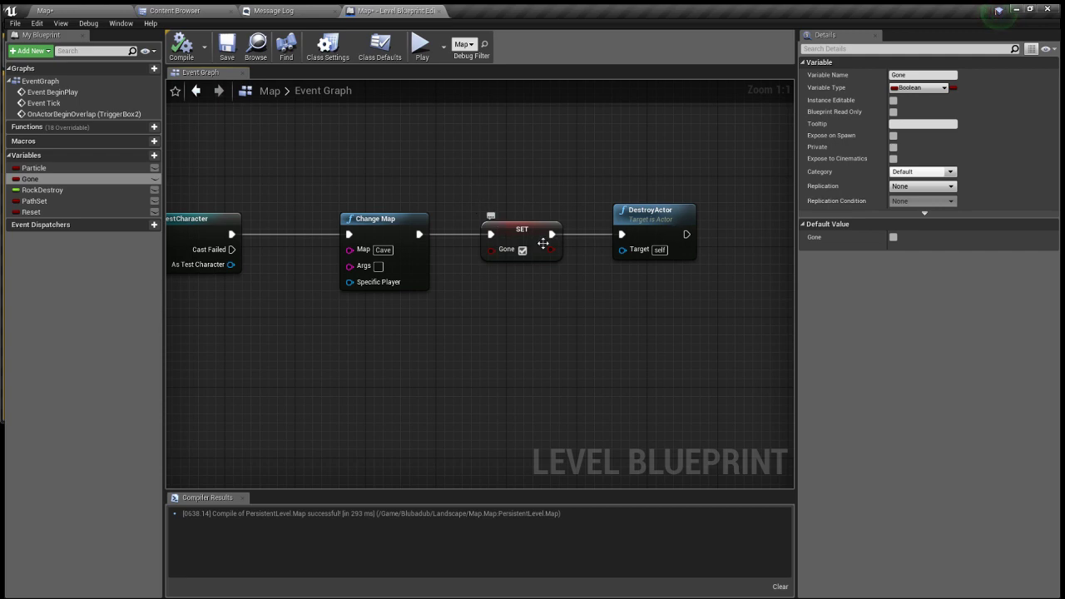
left_click(100, 10)
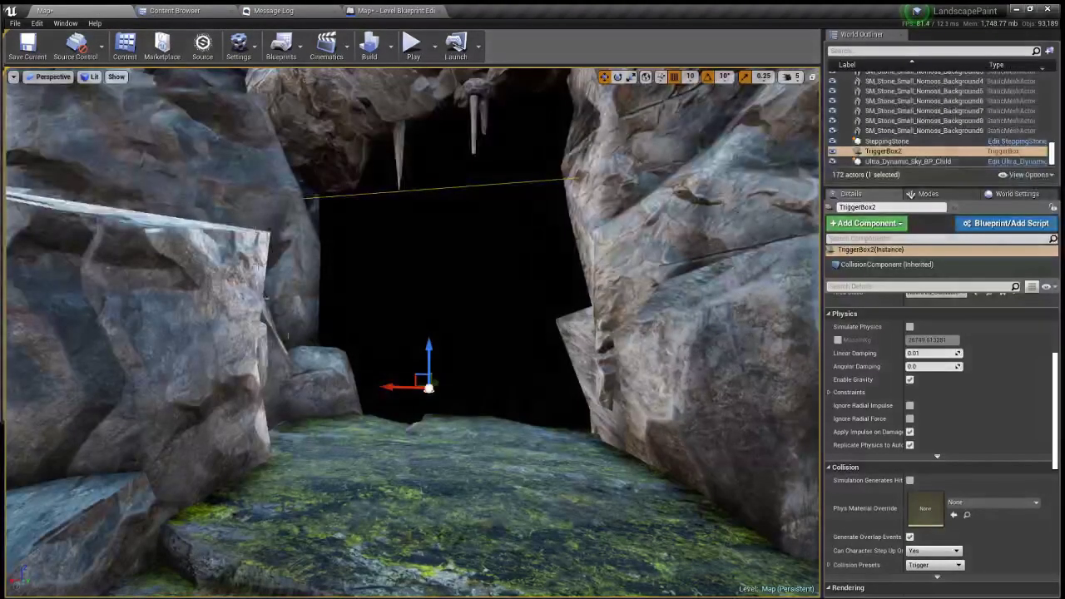
- Recheck the Change Map, Set Gone and DestroyActor chain in the level Blueprint and return to the Map level
left_click(383, 8)
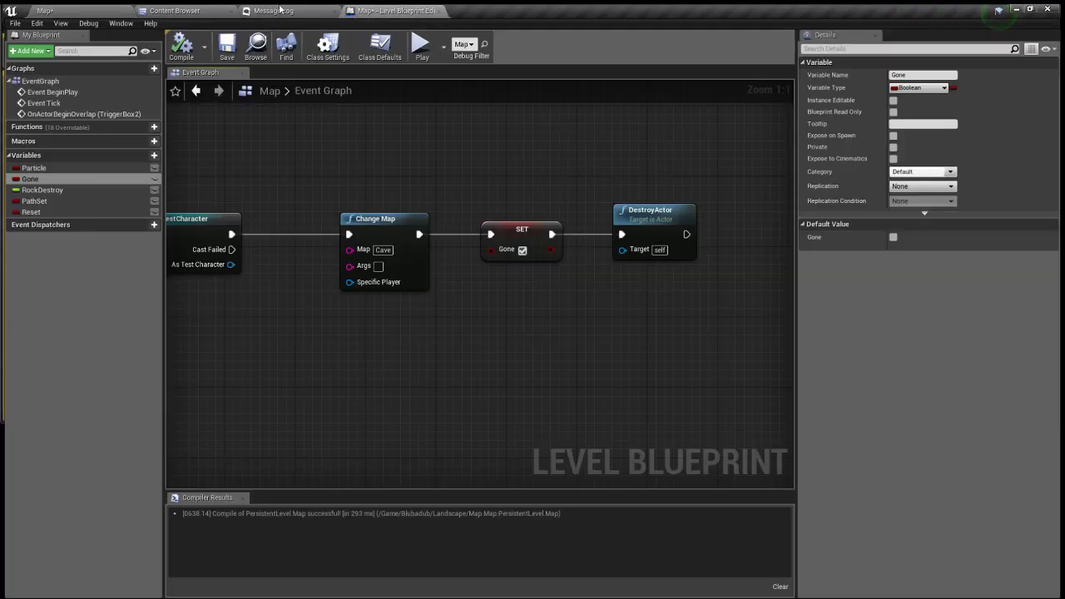
left_click(114, 8)
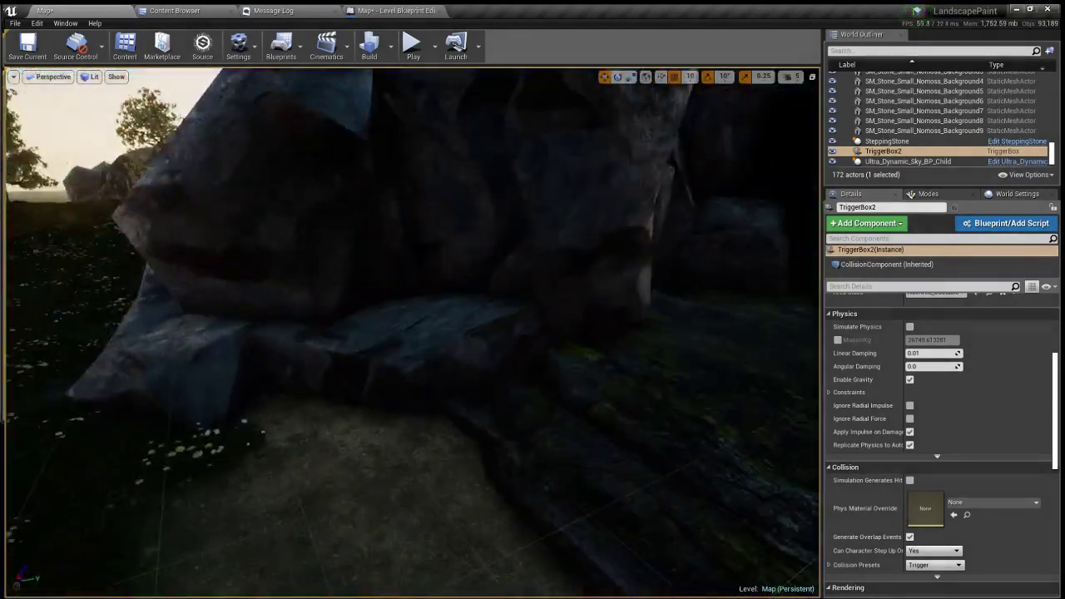
- Raise the FloorToHideout hatch off the ground to expose the opening beneath it by the forest path
right_click_drag(363, 386, 188, 363)
right_click_drag(541, 398, 518, 379)
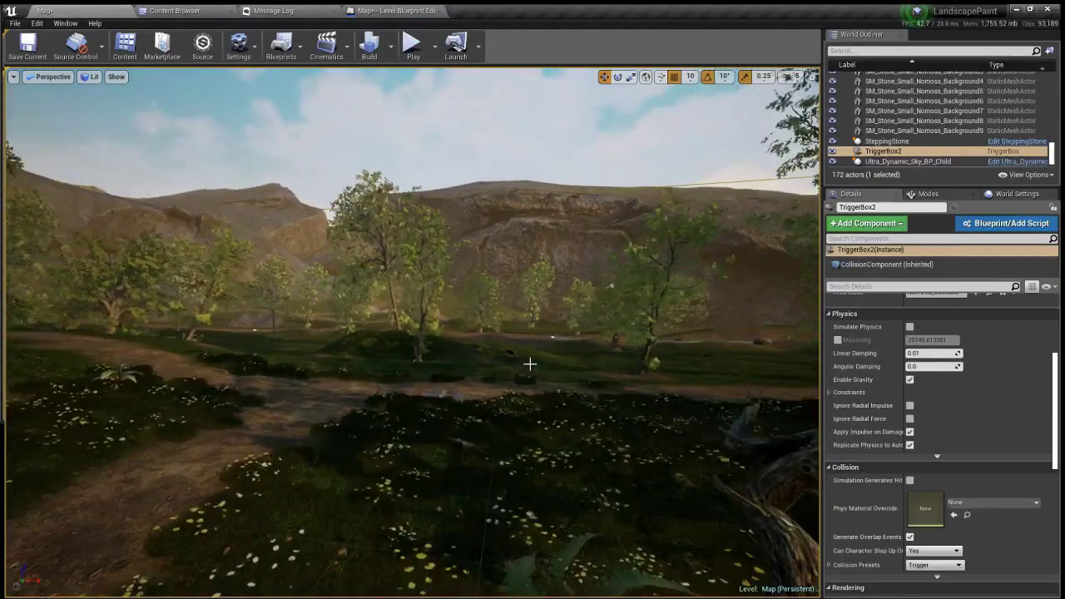
right_click_drag(530, 363, 519, 332)
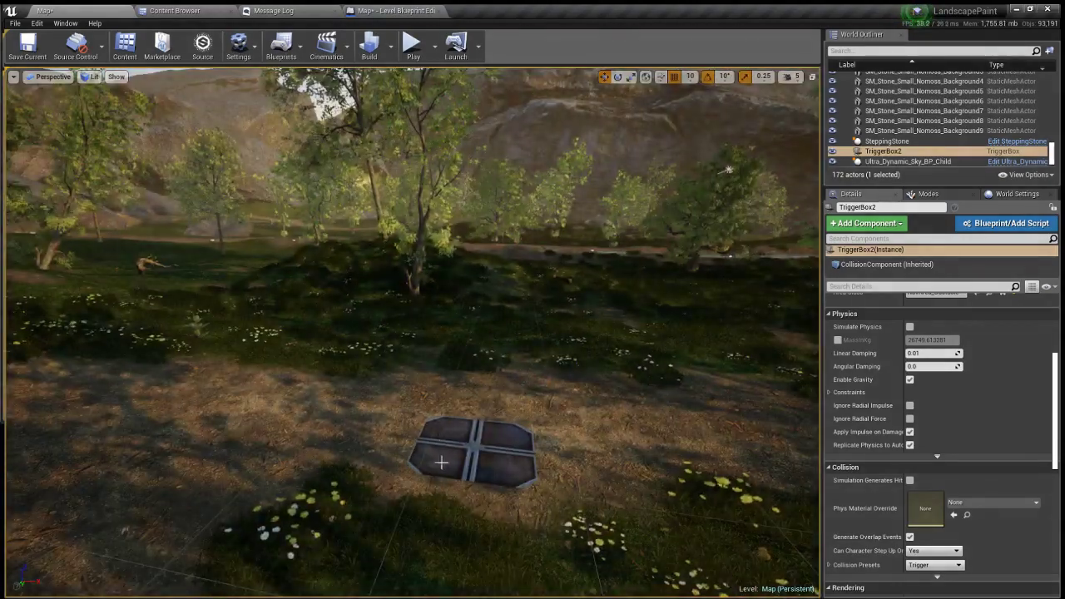
left_click(474, 432)
left_click_drag(474, 429, 476, 348)
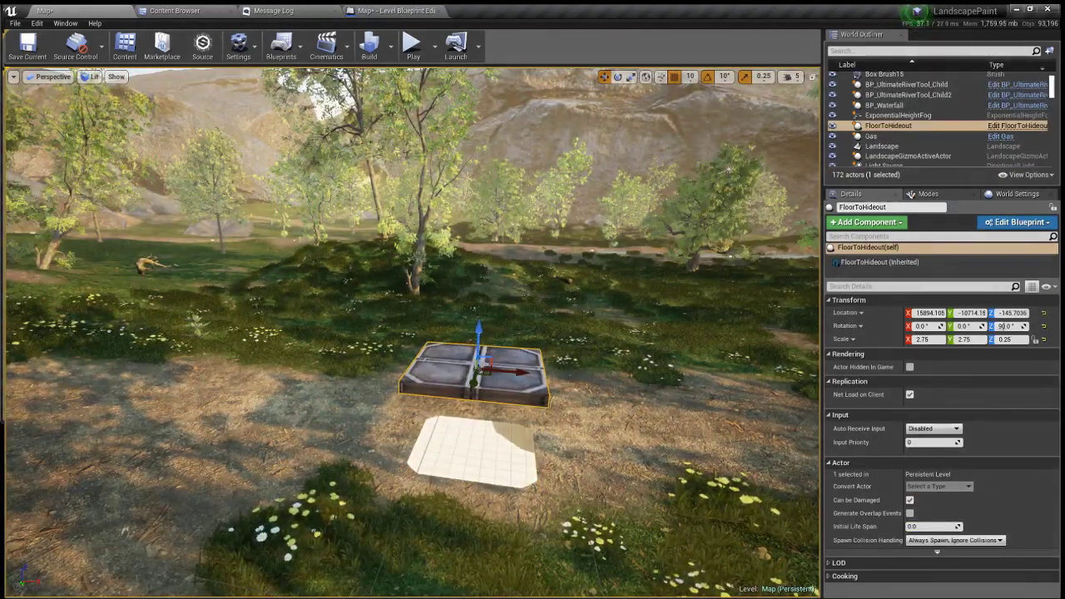
right_click_drag(476, 348, 475, 348)
right_click_drag(390, 421, 390, 421)
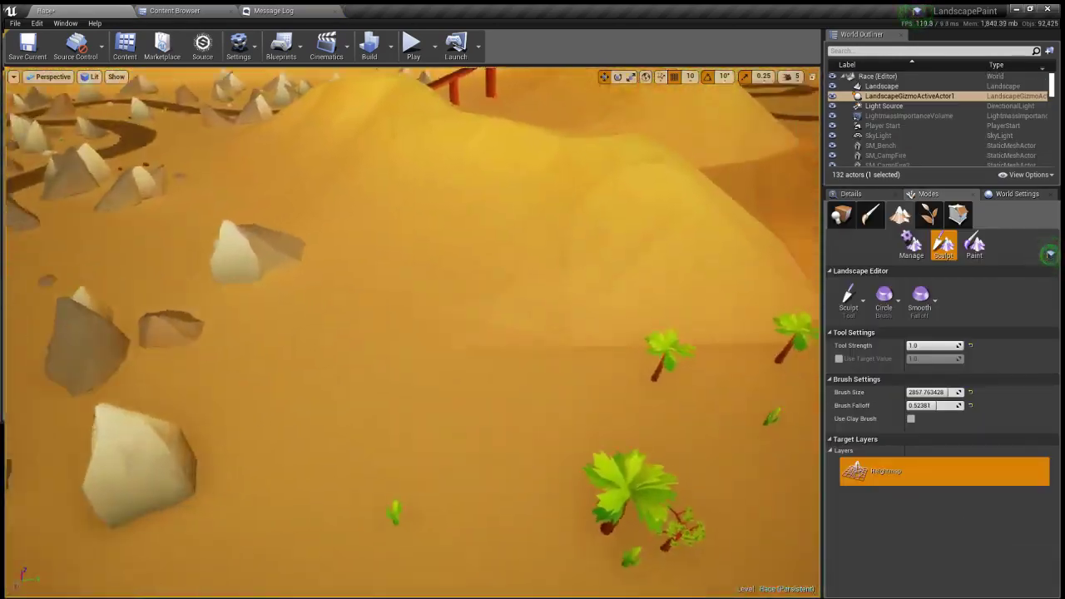
- Activate the landscape Visibility sculpt tool with the tall sand hill of the Race level in view
right_click_drag(413, 333, 665, 304)
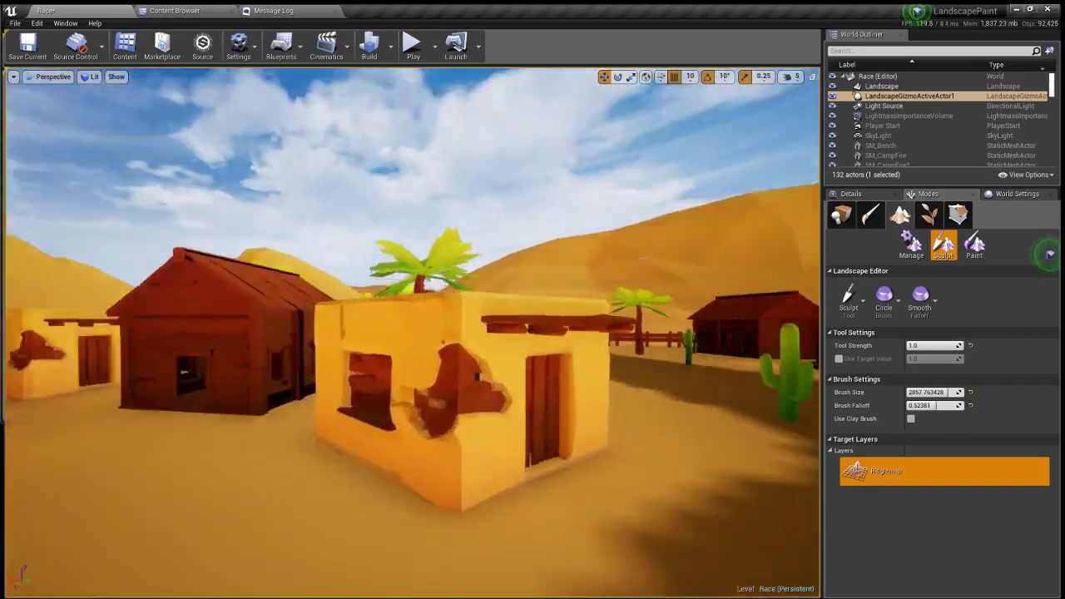
right_click_drag(413, 333, 670, 271)
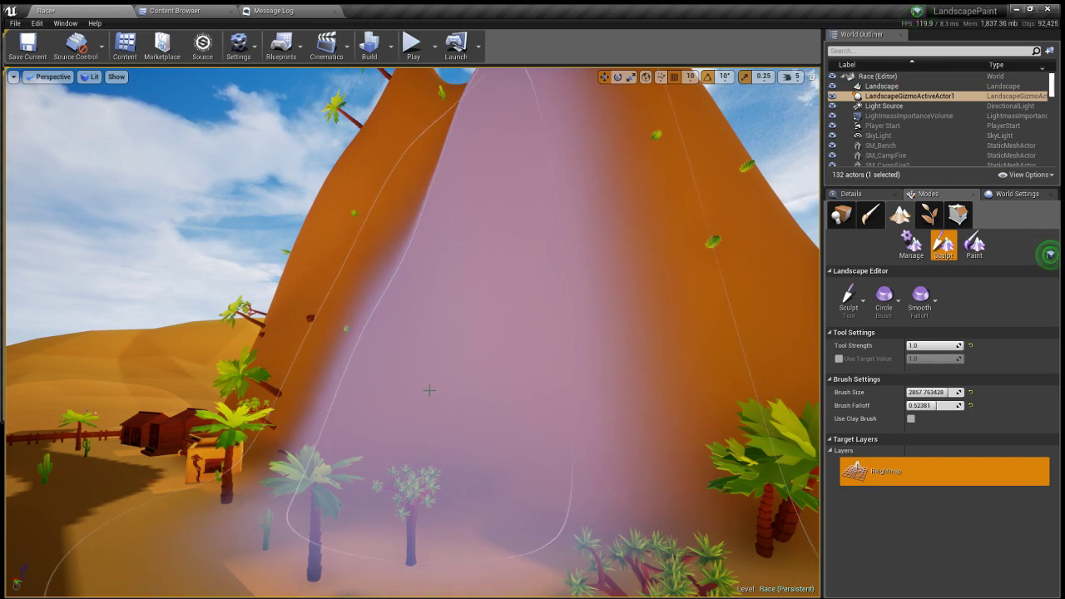
mouse_move(426, 399)
right_mouse_down()
mouse_move(468, 395)
mouse_move(432, 389)
right_mouse_up()
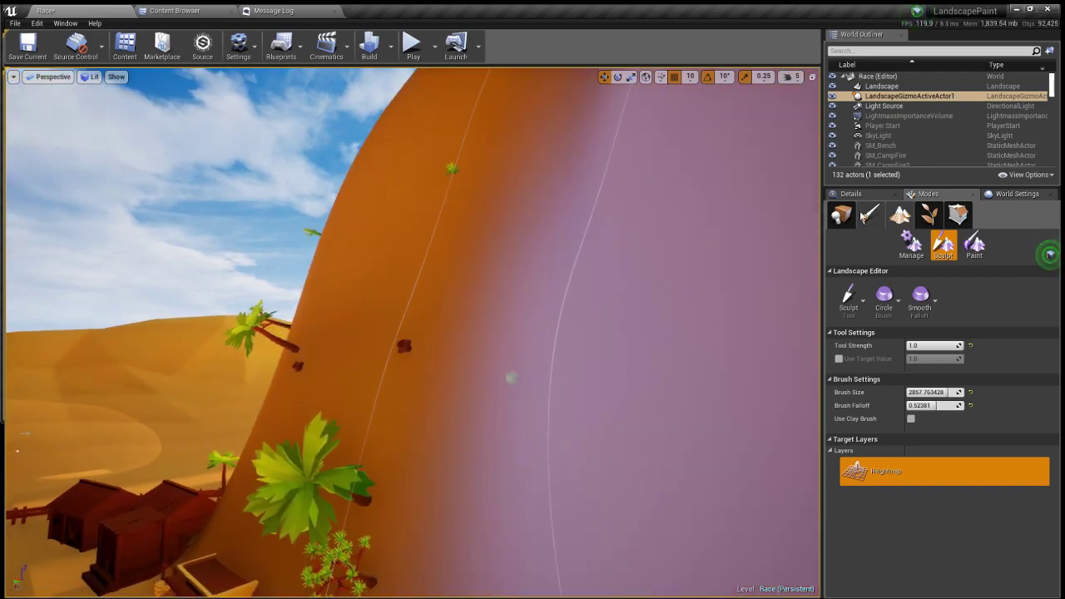
left_click(841, 215)
mouse_move(500, 369)
right_mouse_down()
mouse_move(566, 369)
mouse_move(500, 368)
right_mouse_up()
scroll(499, 369, "up", 1)
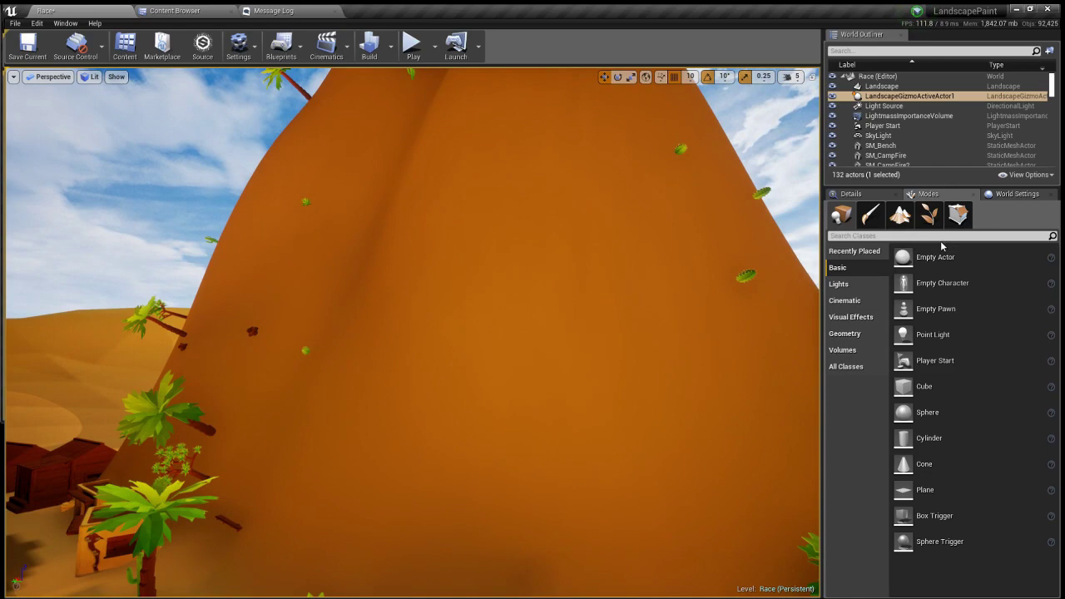
left_click(900, 215)
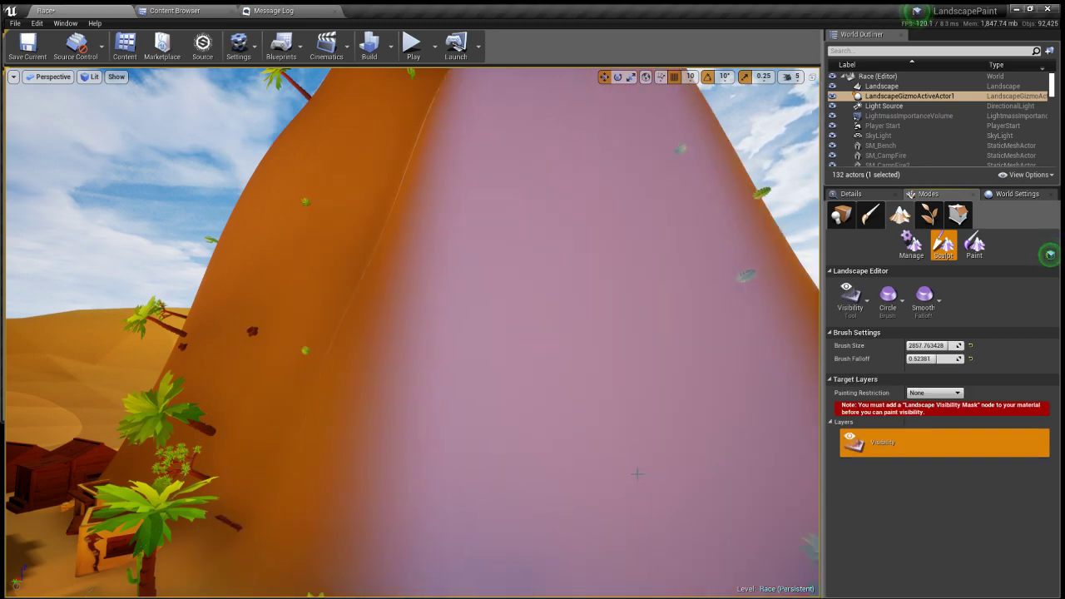
scroll(637, 473, "down", 5)
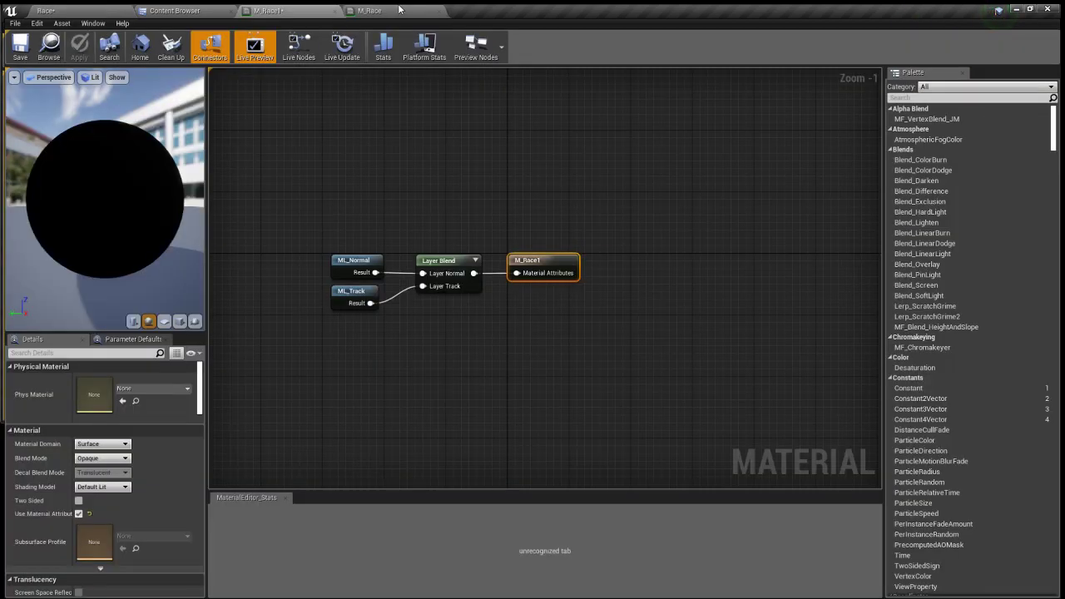
- Compare the M_Race1 and M_Race material graphs with their Normal and Track layer blends
left_click(204, 9)
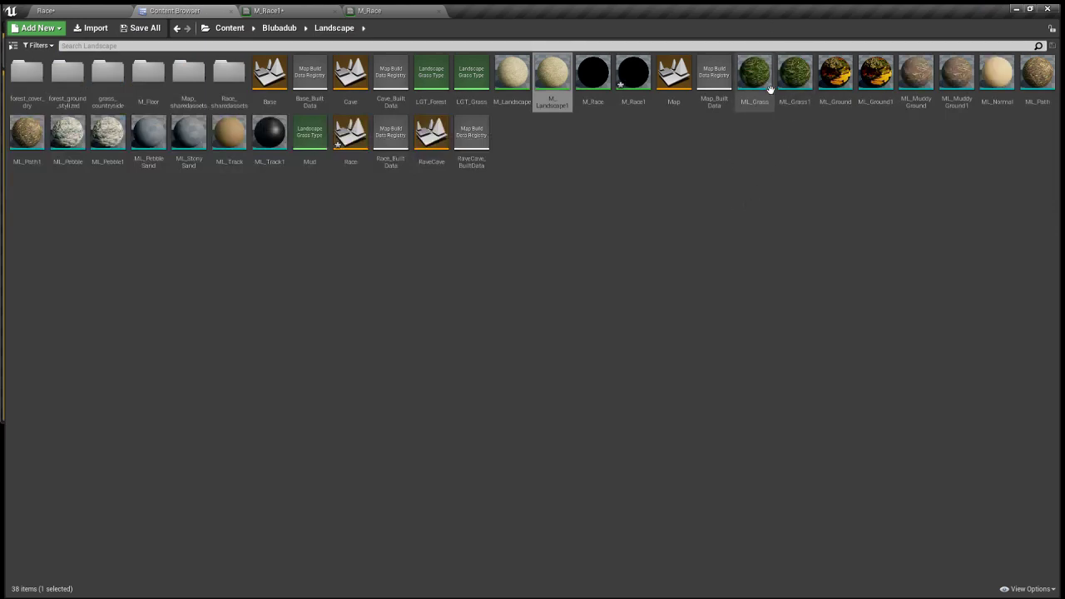
left_click(321, 10)
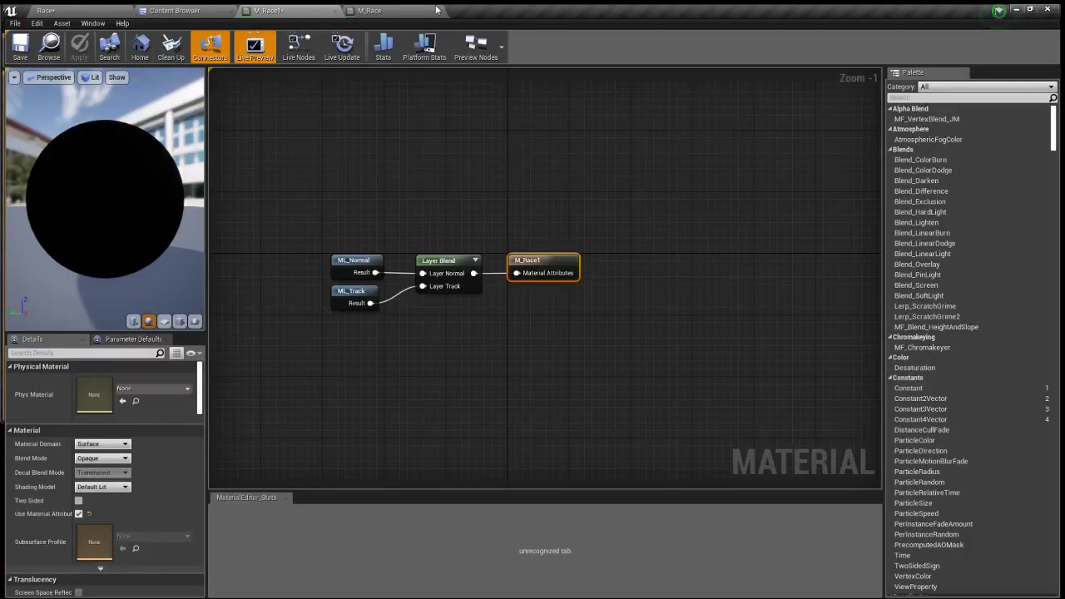
left_click(430, 10)
left_click(327, 10)
- Open the M_Landscape material from the Landscape folder and inspect its layer blend graph
left_click(155, 9)
left_click(530, 99)
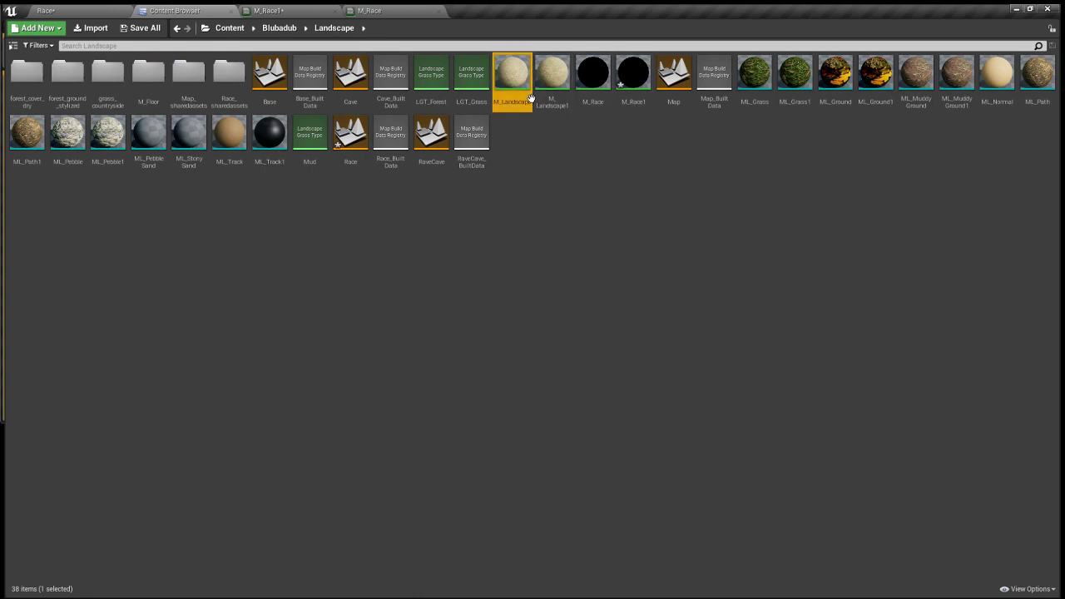
double_click(532, 98)
scroll(499, 243, "down", 5)
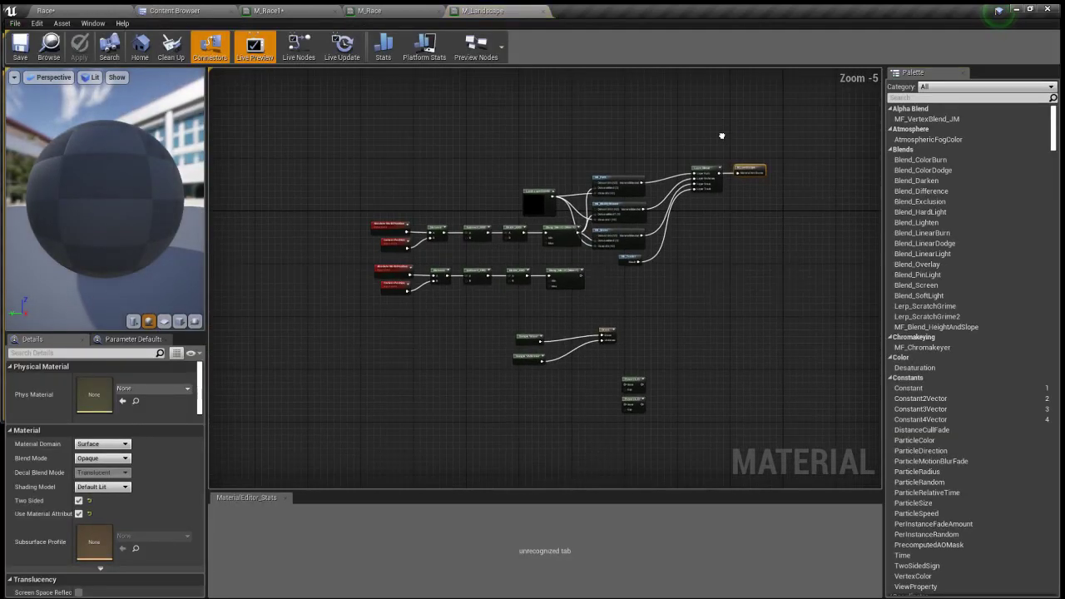
scroll(723, 123, "up", 3)
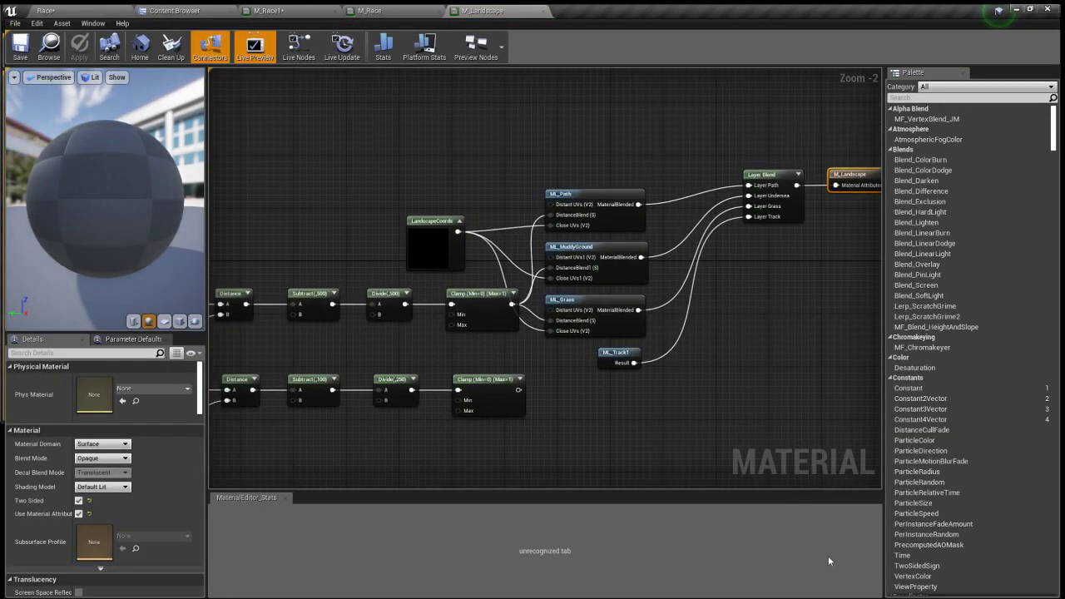
- Compare the M_Race and M_Race1 material graphs with the M_Landscape graph
left_click(354, 10)
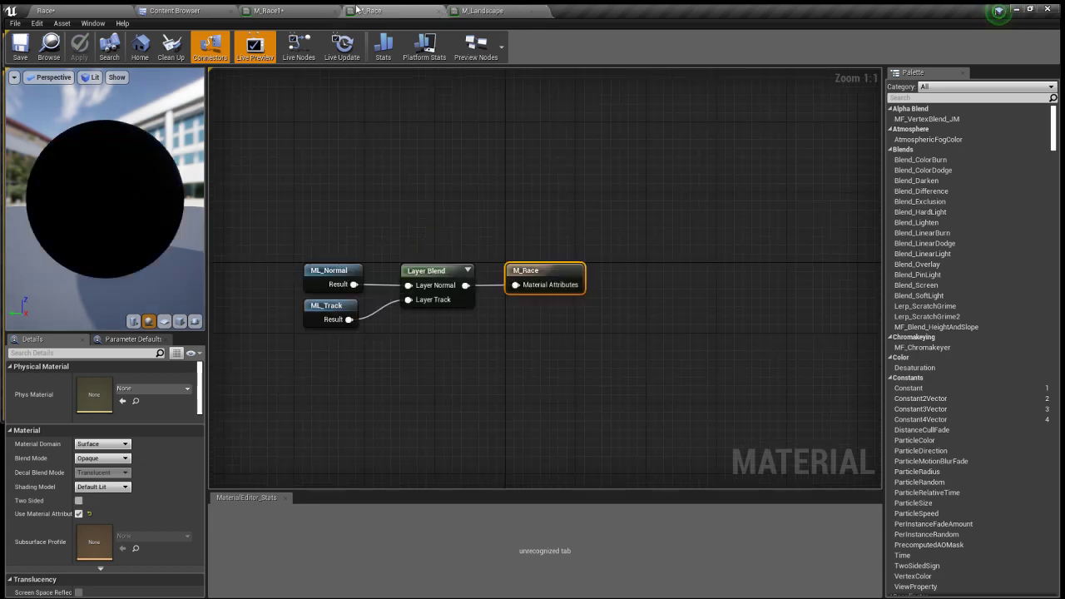
left_click(270, 10)
left_click(489, 10)
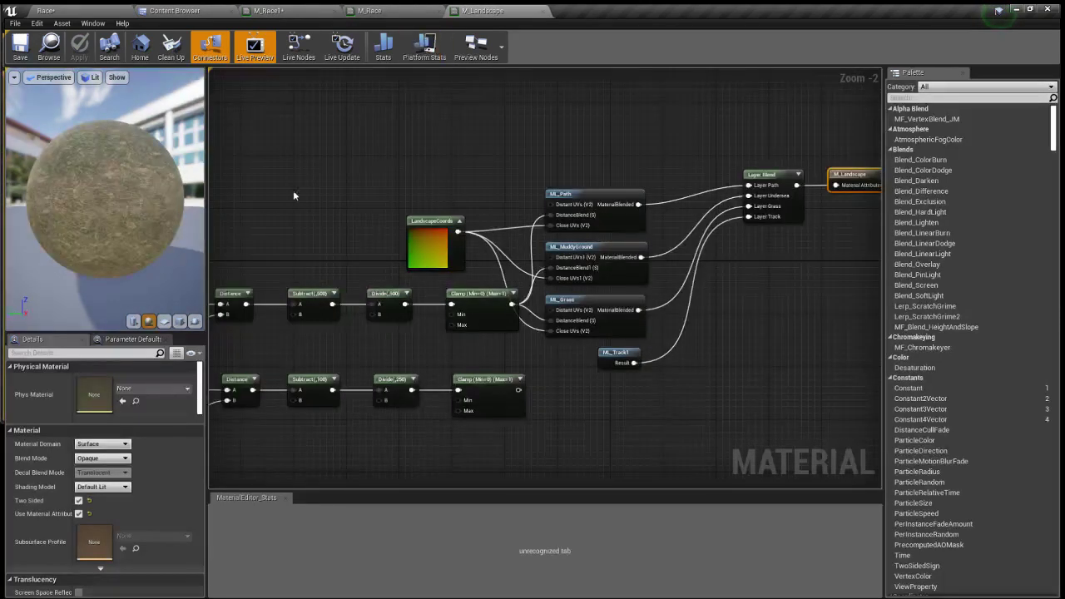
- Open the M_Landscape1 material and check its blend mode and other material settings
left_click(183, 10)
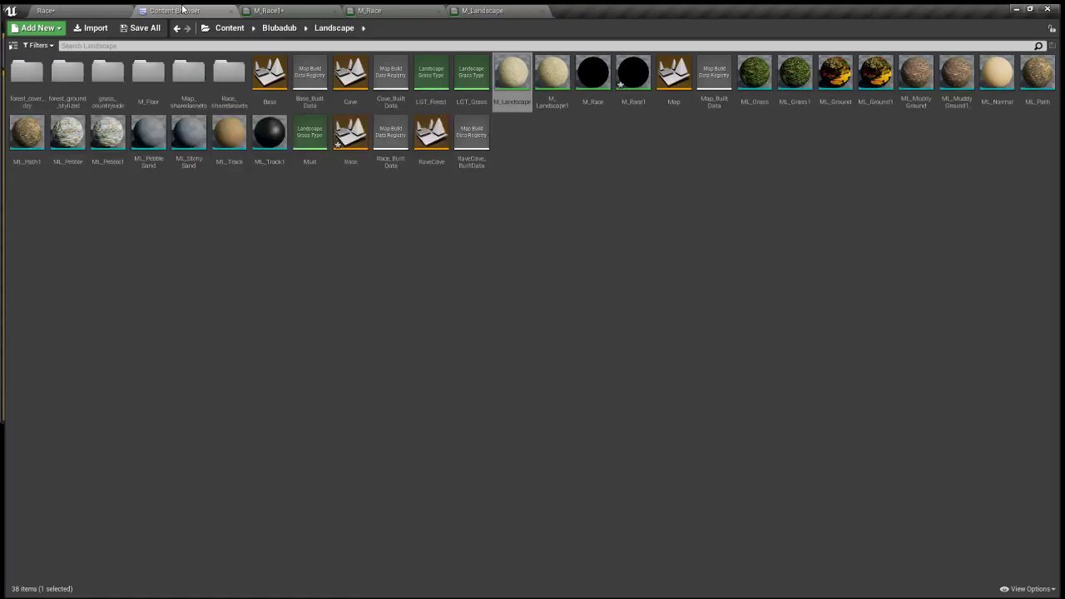
left_click(548, 101)
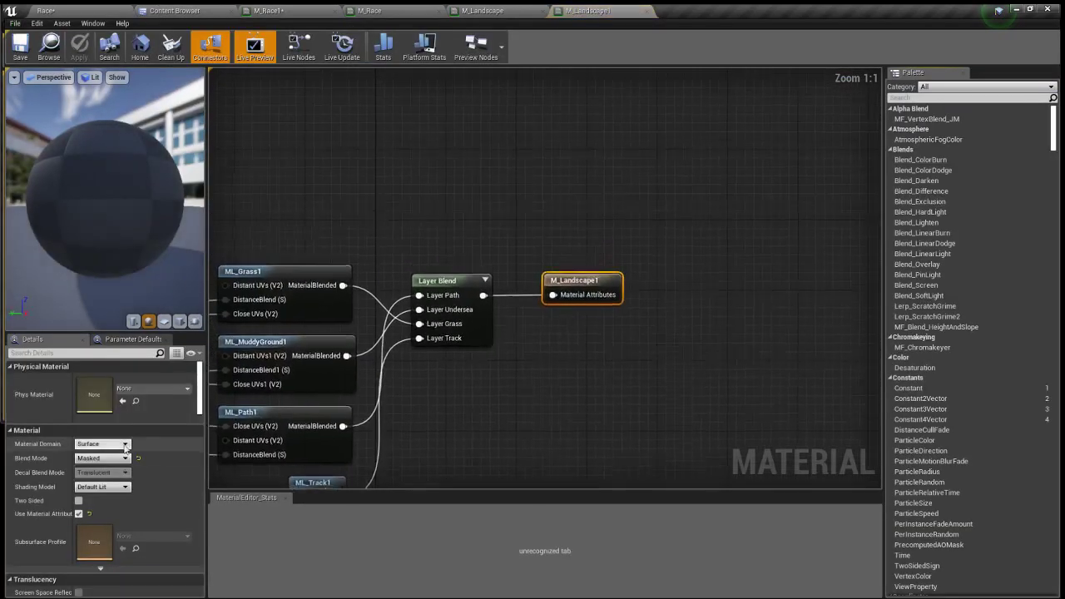
scroll(156, 392, "down", 3)
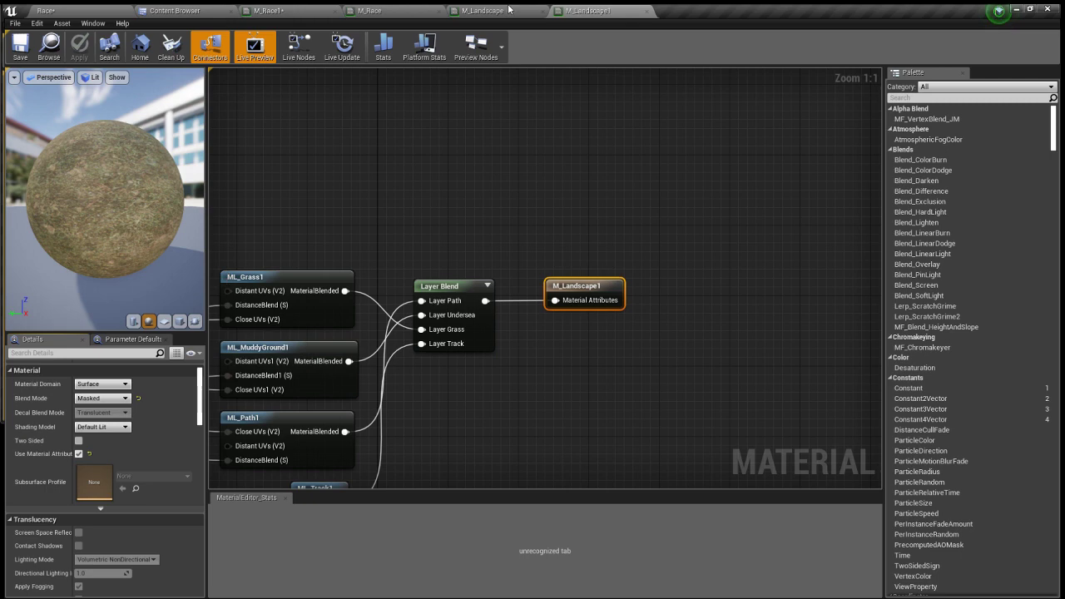
- Set the M_Race1 material's blend mode to Masked, comparing it with the M_Landscape and M_Race settings
left_click(491, 10)
left_click(371, 10)
left_click(479, 10)
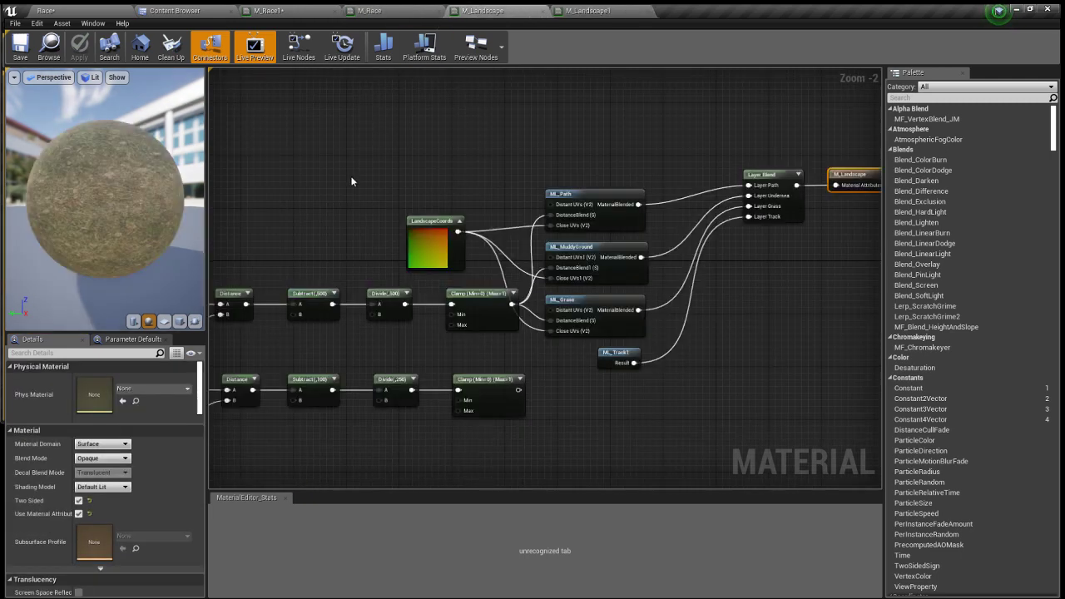
left_click(313, 9)
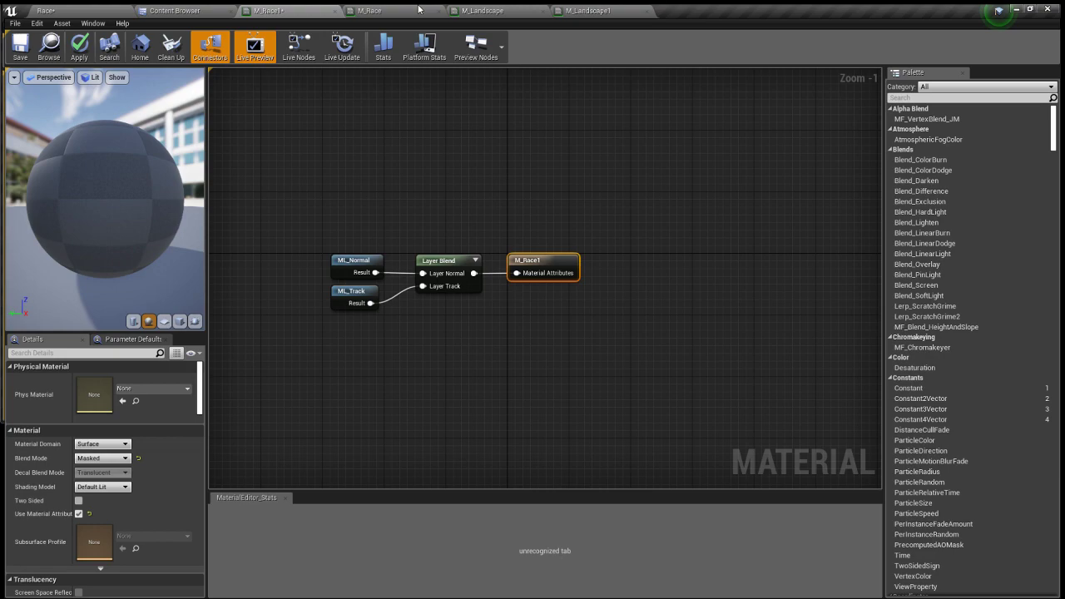
left_click(517, 10)
left_click(308, 10)
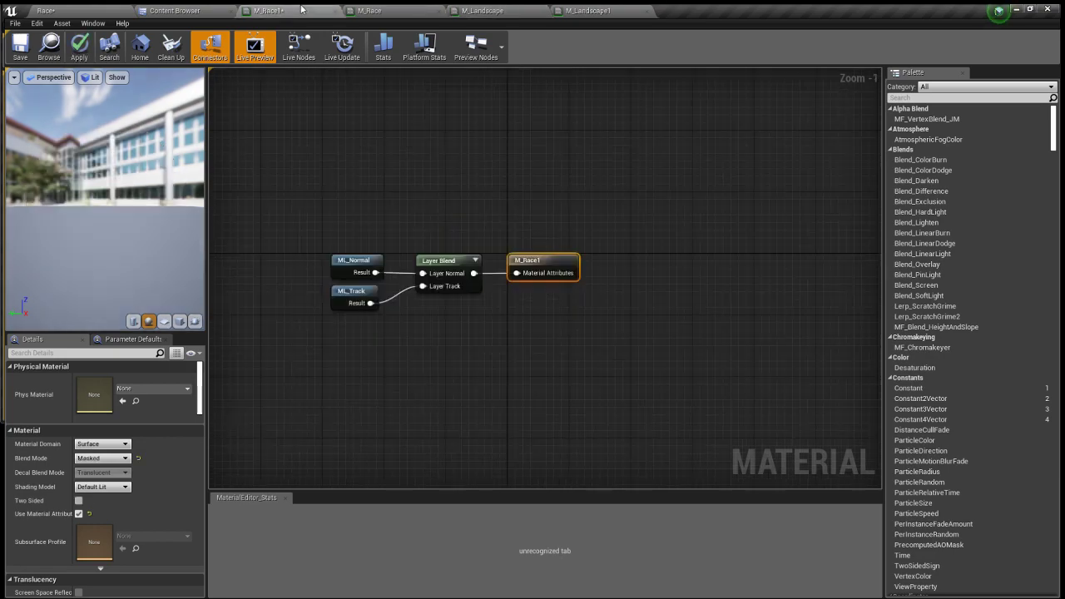
- Duplicate ML_Normal as ML_Normal1 and add an OpacityMask attribute to the copy's SetMaterialAttributes node
left_click(195, 8)
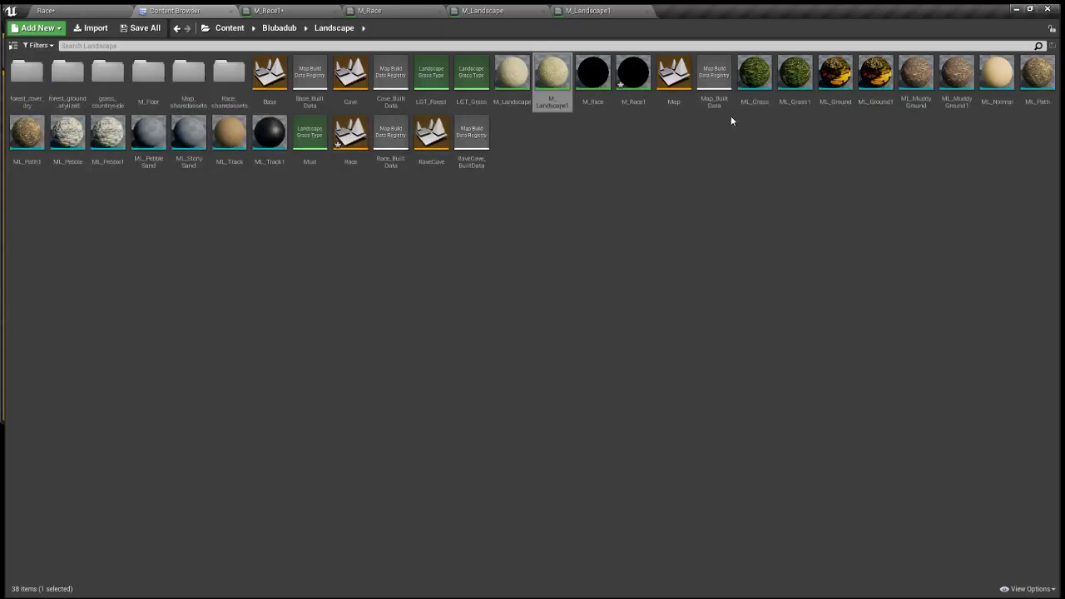
double_click(1036, 76)
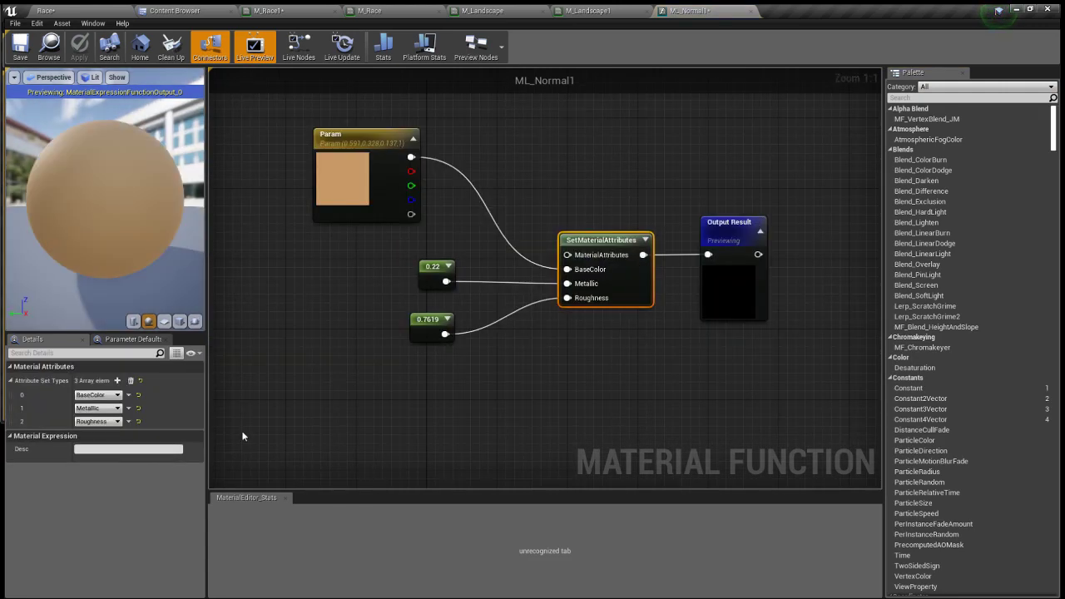
left_click(117, 381)
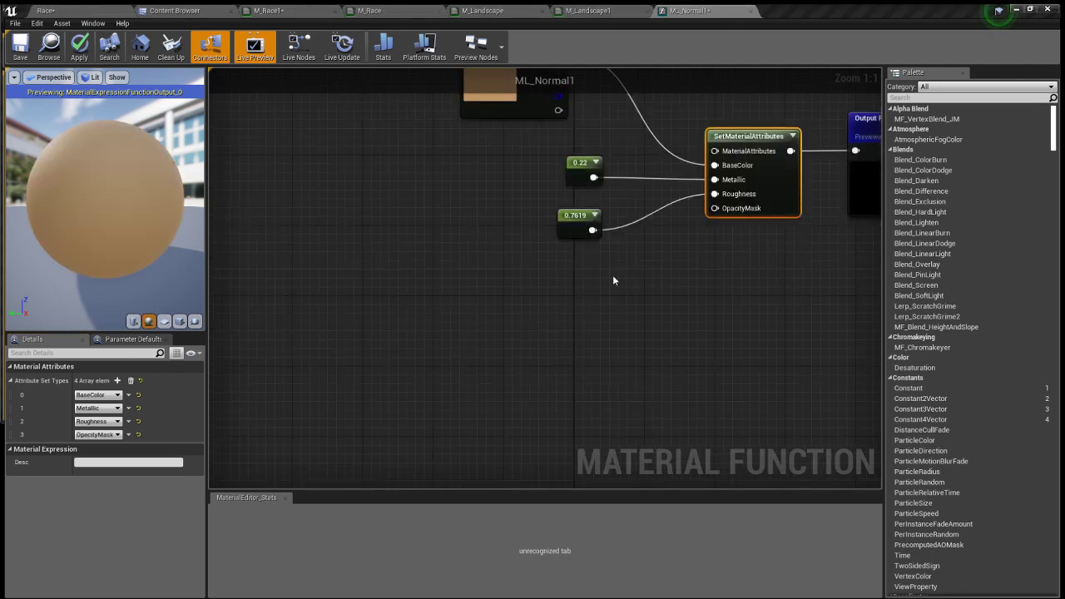
- Paste a Landscape Visibility Mask node into ML_Normal1 and connect it to the OpacityMask input
key("ctrl+v")
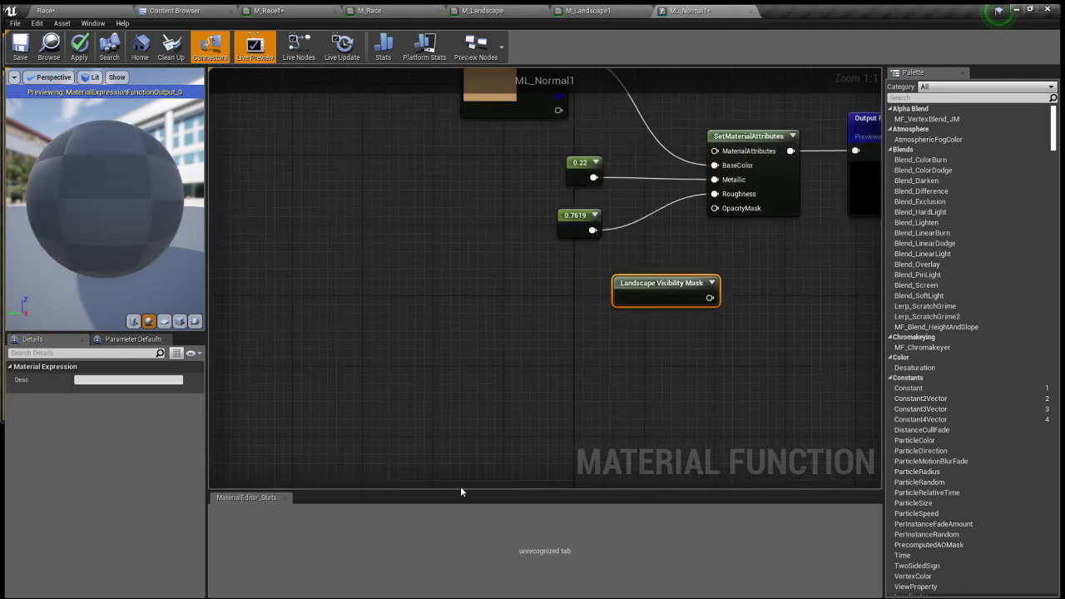
left_click_drag(710, 297, 713, 210)
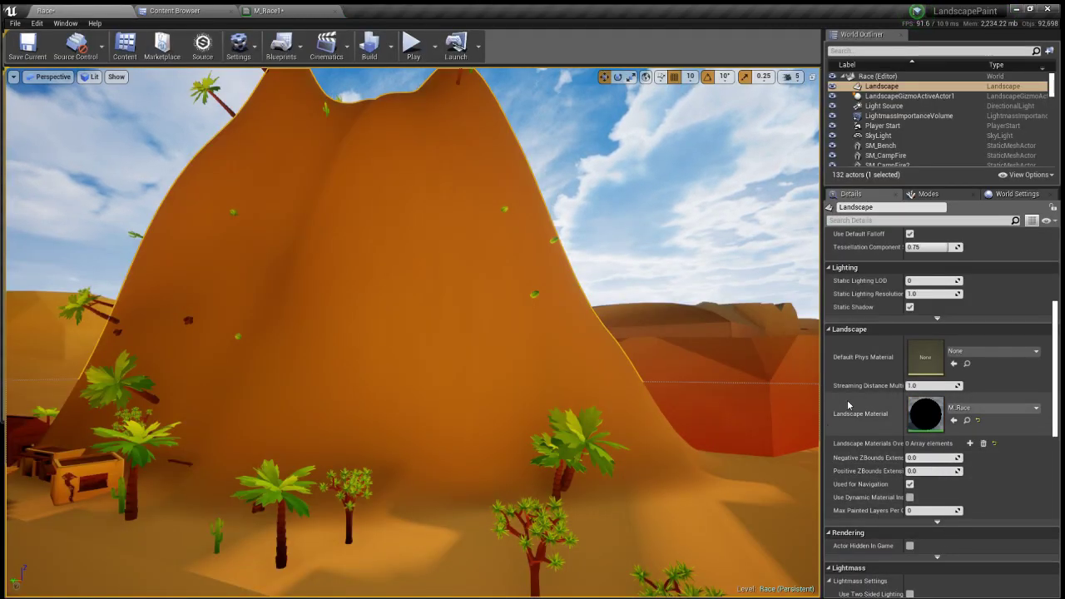
- Select the Race level's landscape and reveal its advanced Landscape settings, including Landscape Hole Material
left_click(880, 88)
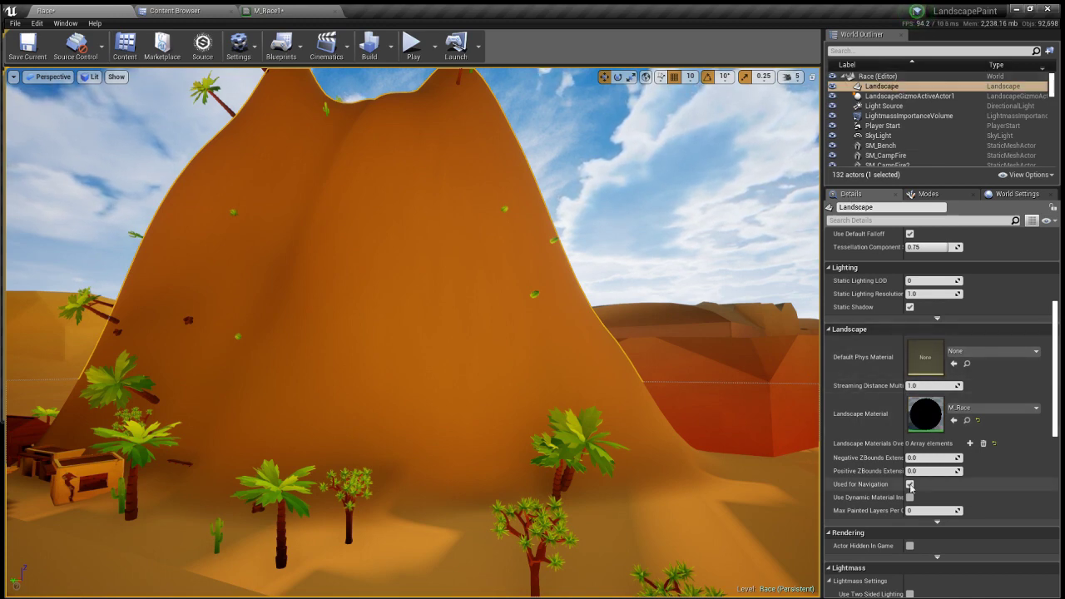
left_click(936, 522)
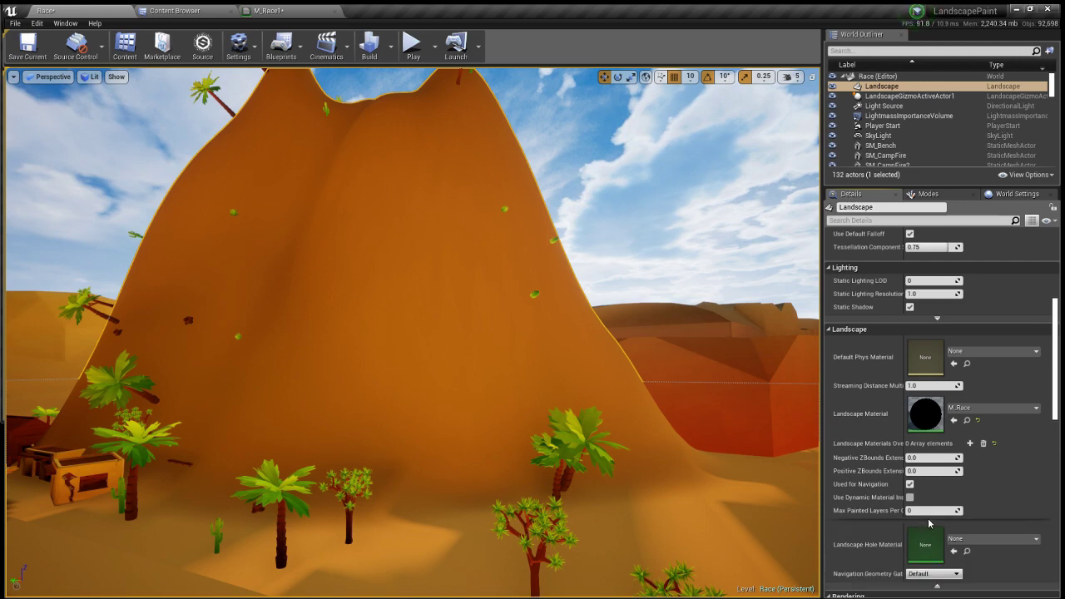
scroll(911, 501, "down", 1)
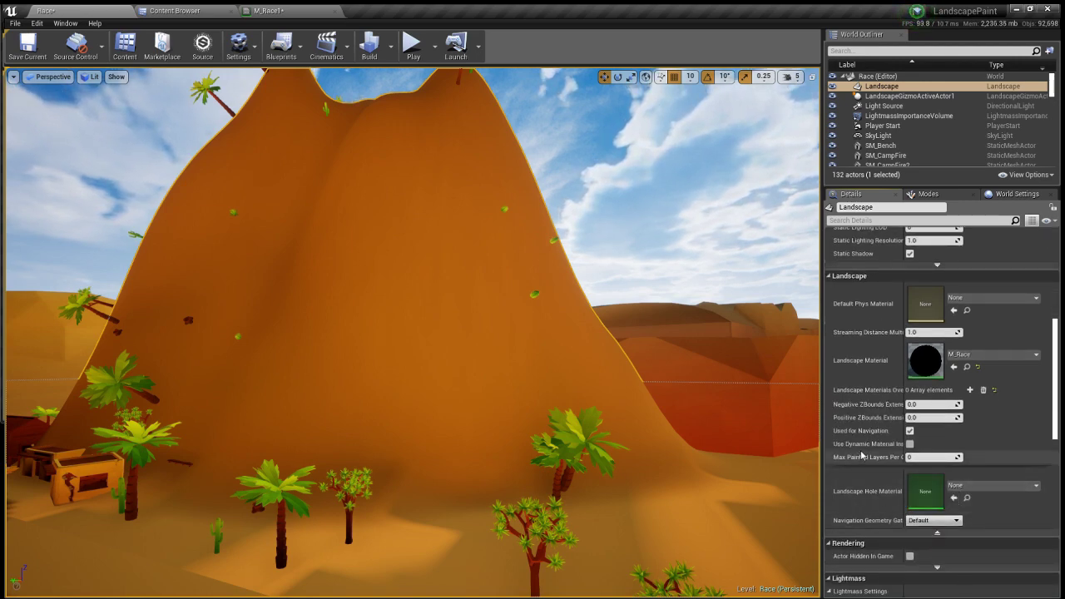
- Assign M_Race1 from the Landscape folder as the landscape's Landscape Hole Material
left_click(216, 13)
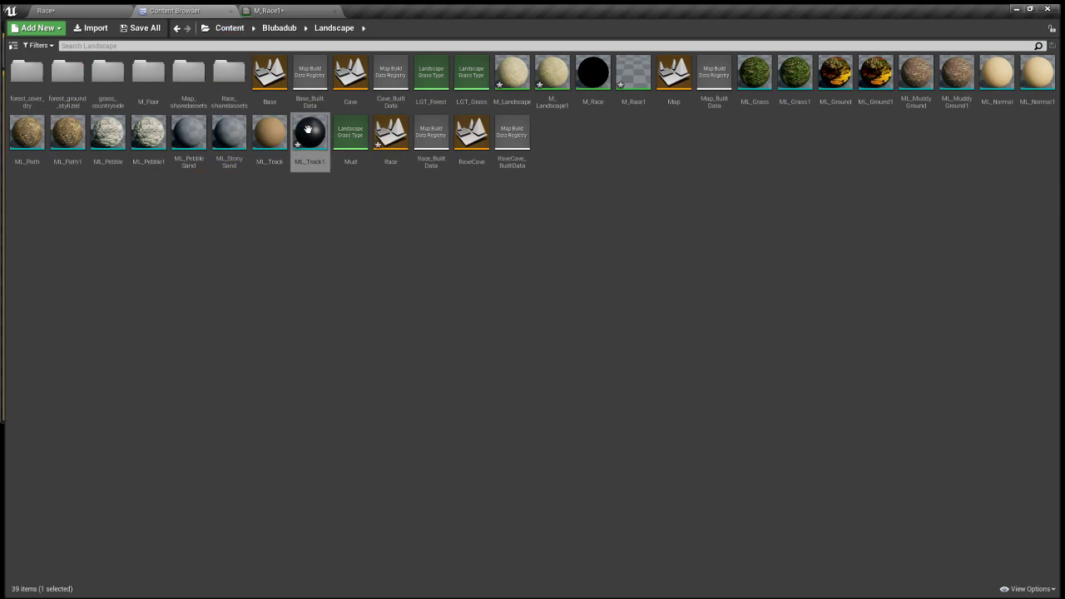
left_click(651, 100)
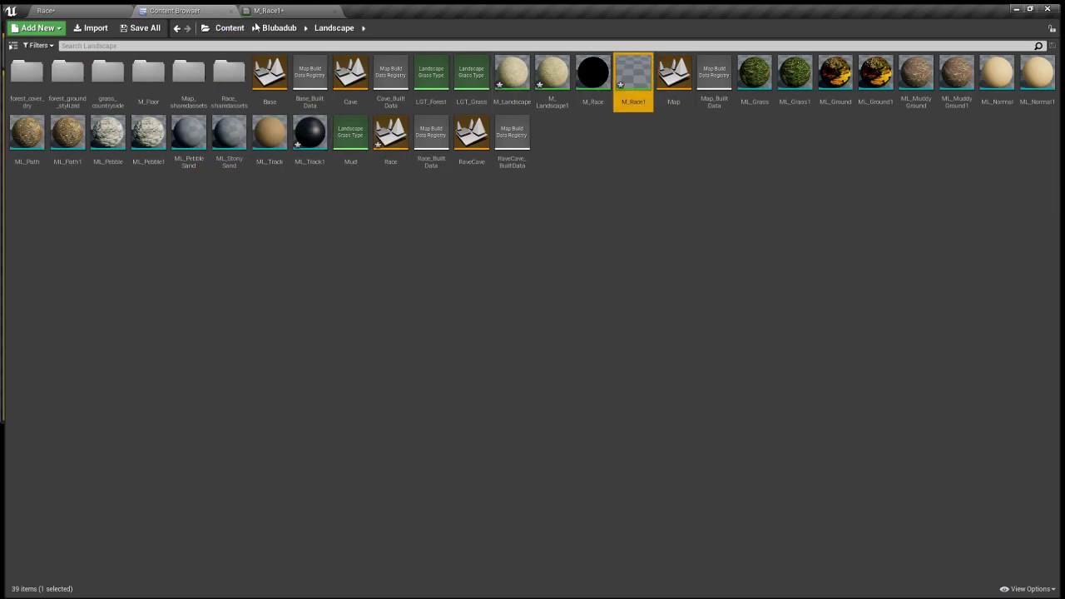
left_click(119, 10)
left_click(952, 498)
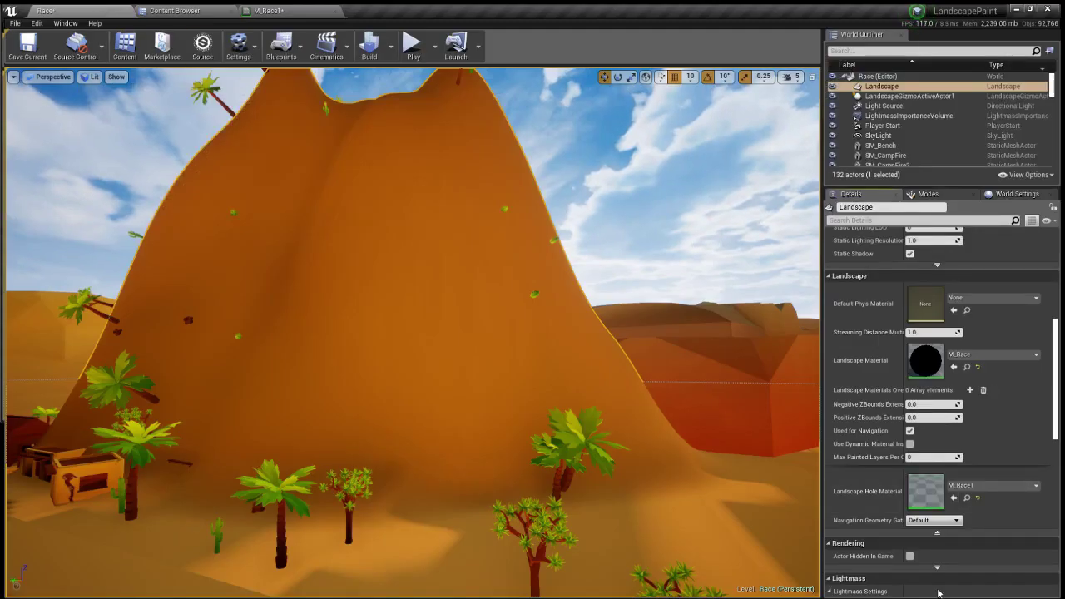
- Cut a hole through the large sand mountain with the landscape Visibility sculpt tool, using a brush size of about 680
left_click(943, 194)
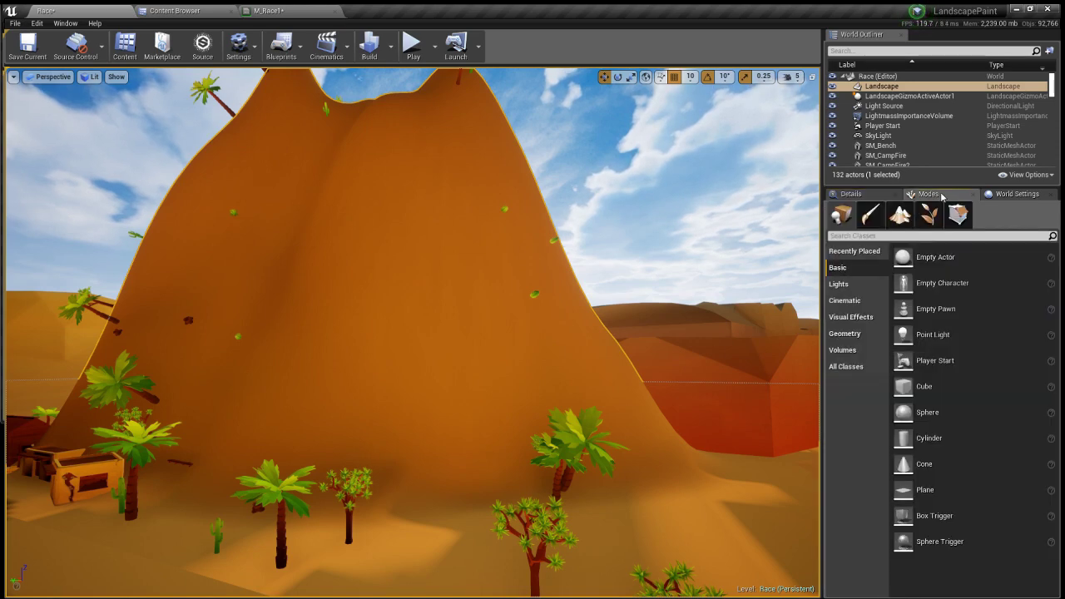
left_click(899, 215)
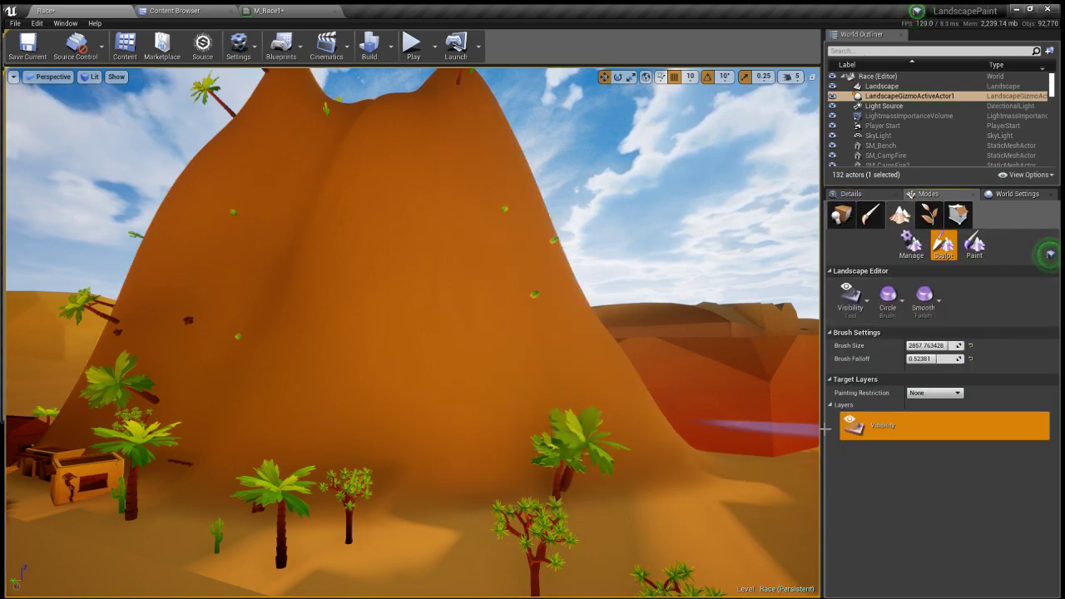
left_click_drag(947, 346, 929, 345)
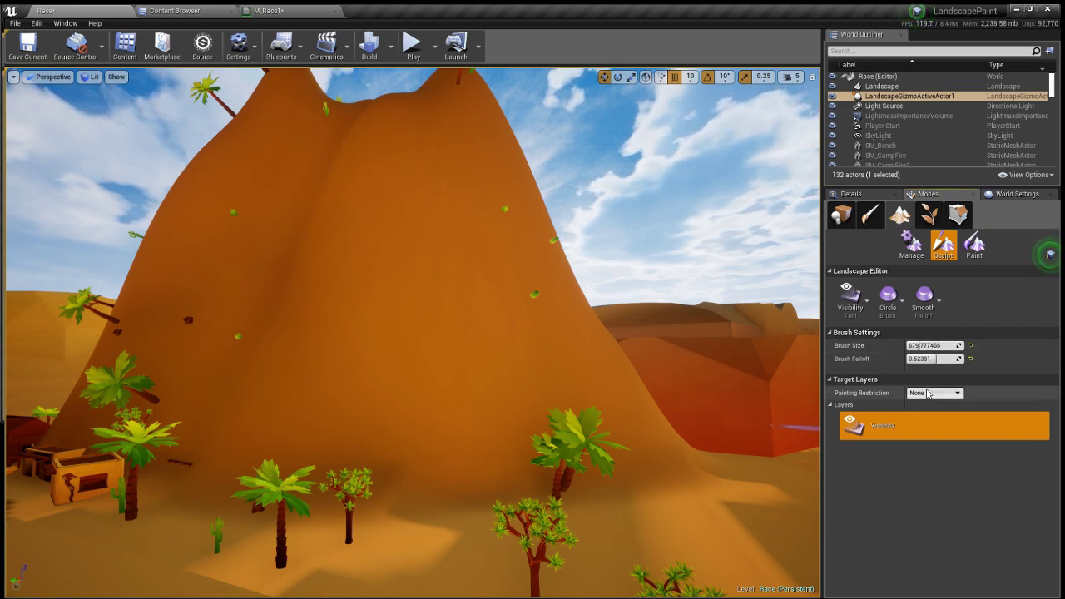
mouse_move(412, 407)
left_mouse_down()
mouse_move(416, 420)
mouse_move(419, 398)
mouse_move(421, 460)
left_mouse_up()
mouse_move(421, 333)
right_mouse_down()
mouse_move(400, 399)
mouse_move(401, 333)
right_mouse_up()
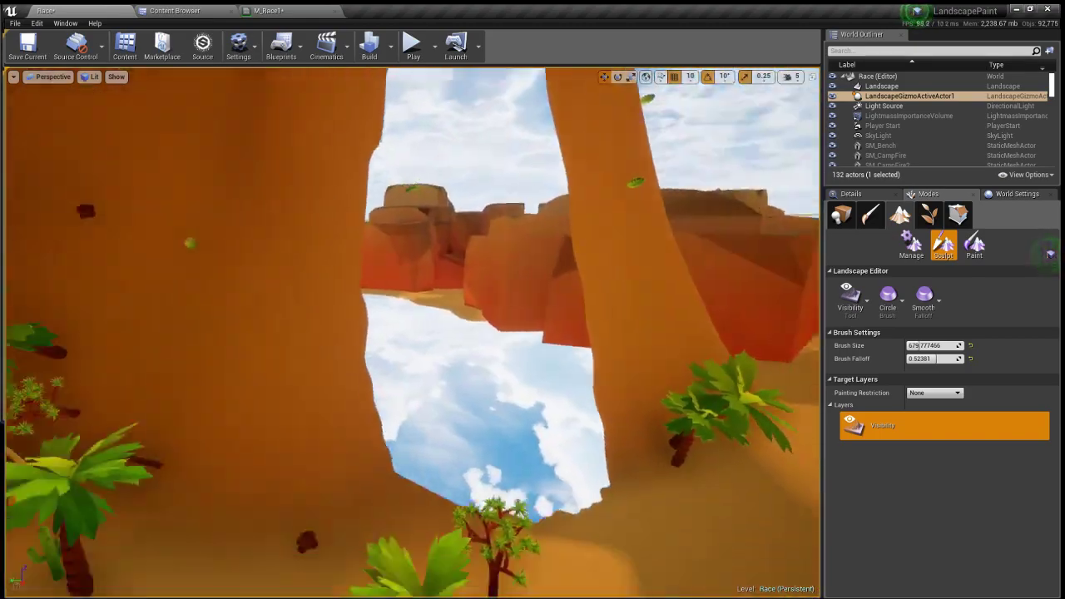
key("s")
key("w")
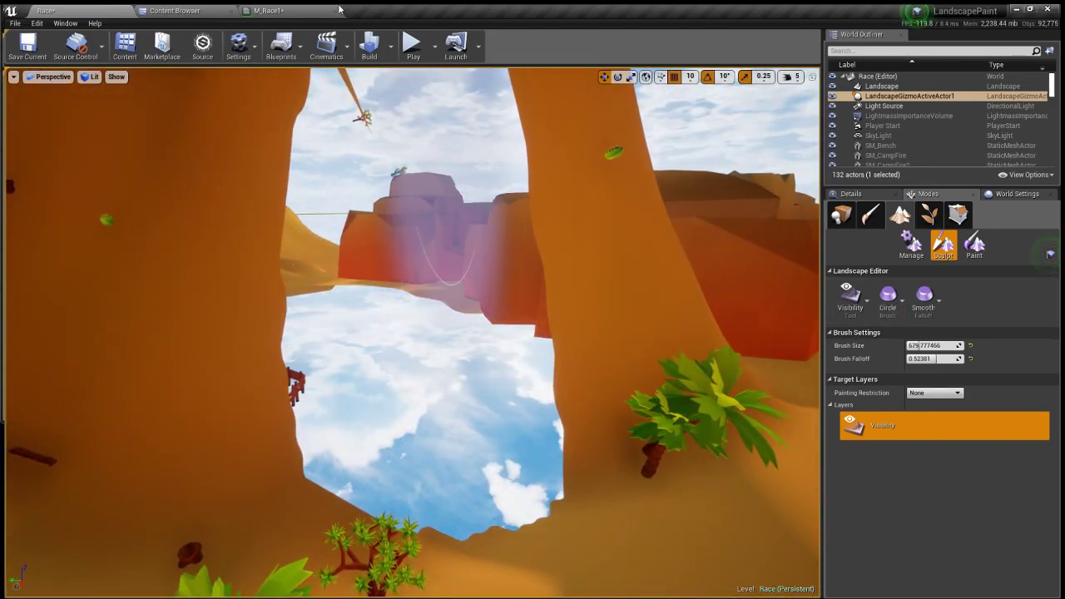
left_click(233, 10)
left_click(122, 10)
left_click(306, 9)
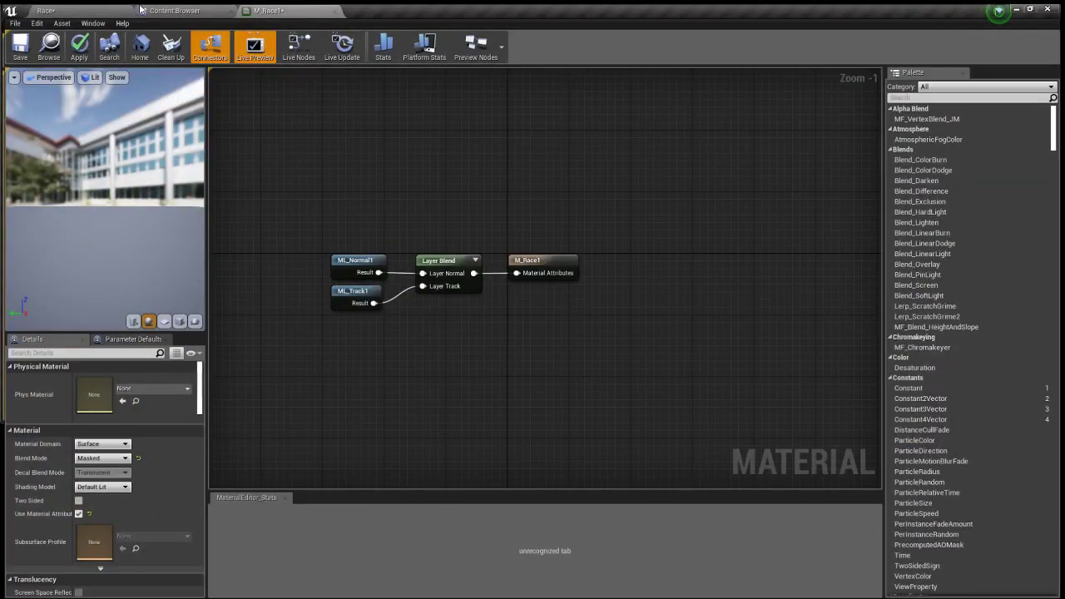
left_click(123, 10)
left_click(185, 10)
left_click(278, 27)
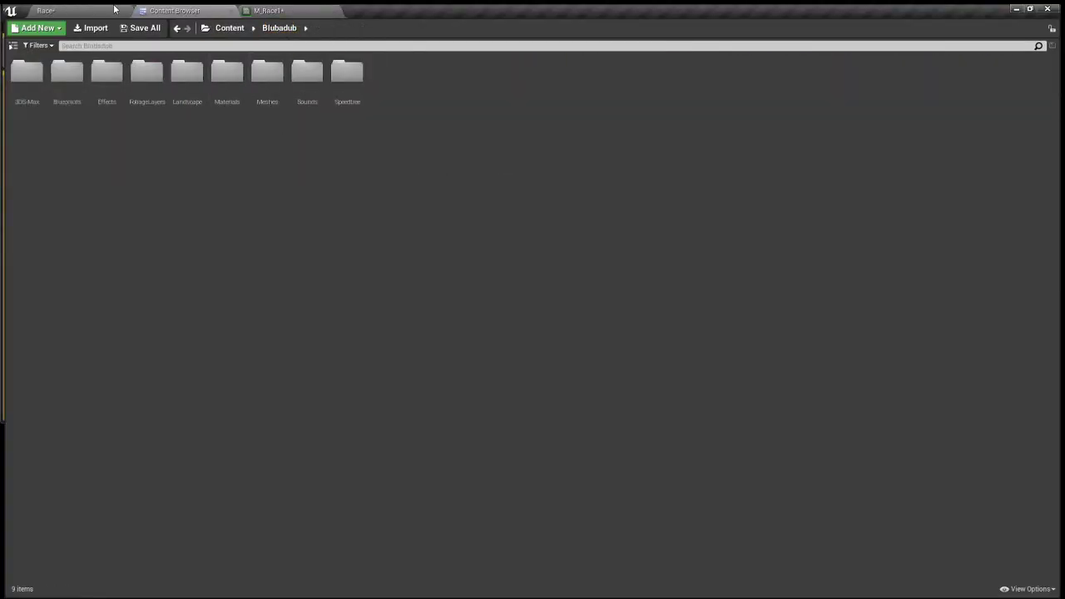
left_click(46, 10)
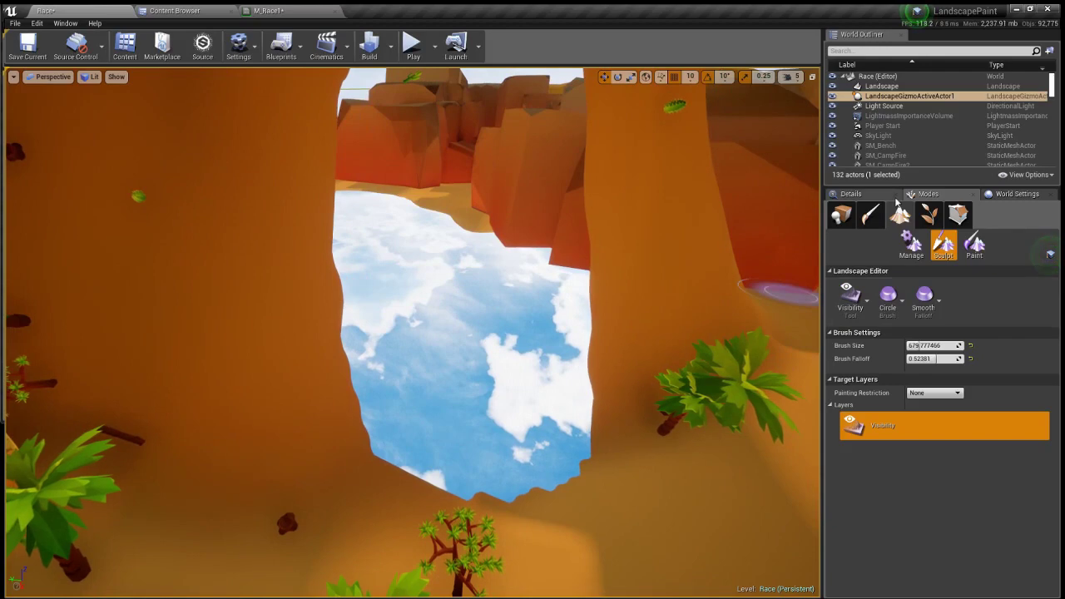
- Create a second landscape in the Race level to provide ground beneath the hole in the mountain
left_click(880, 193)
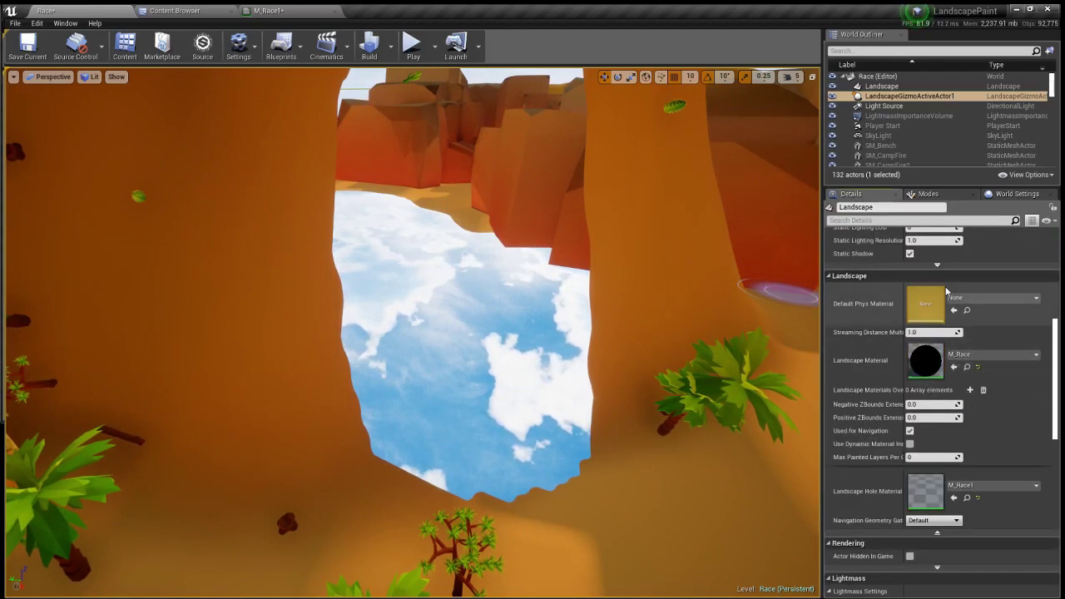
left_click(924, 193)
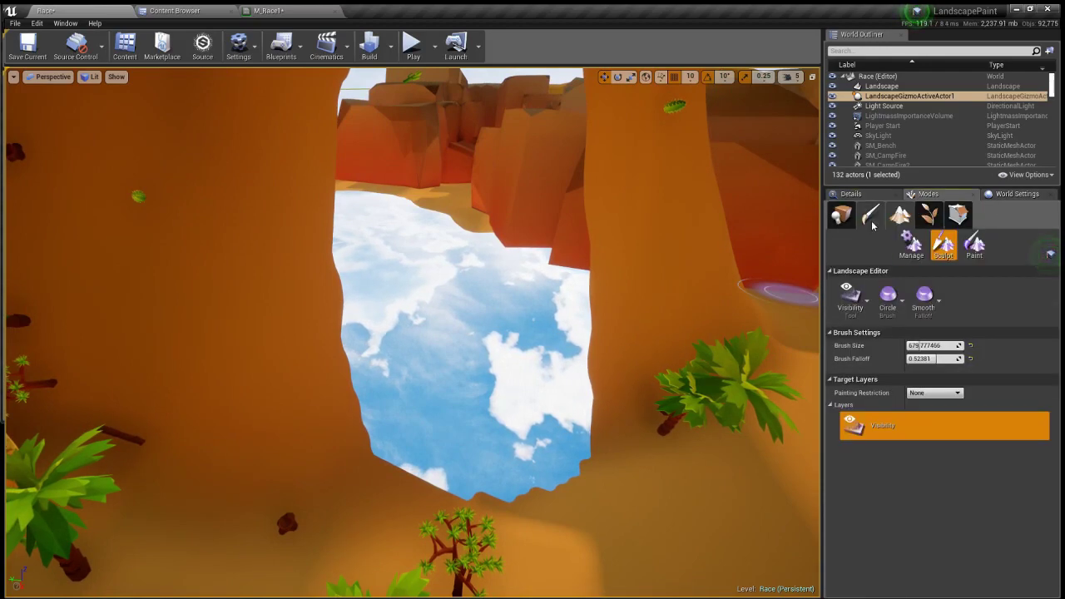
left_click(911, 248)
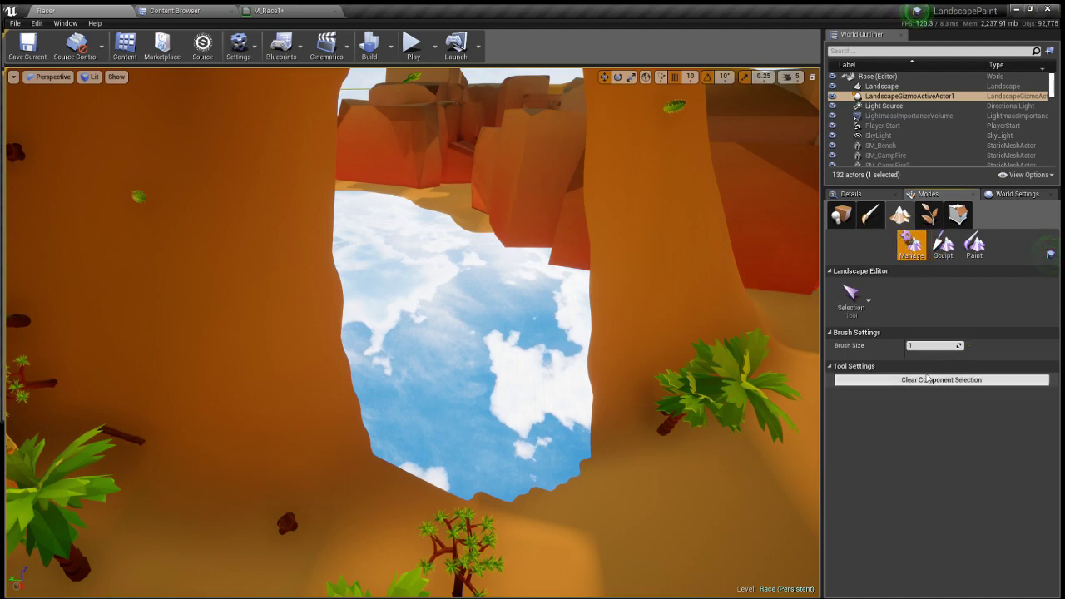
left_click(870, 301)
left_click(922, 354)
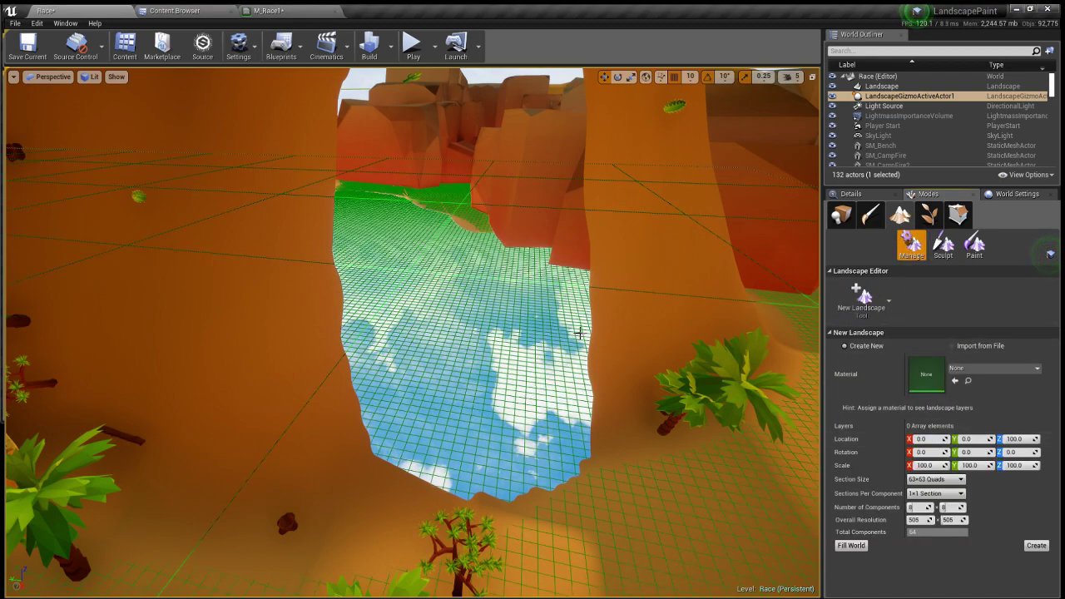
left_click_drag(561, 354, 487, 383, "alt")
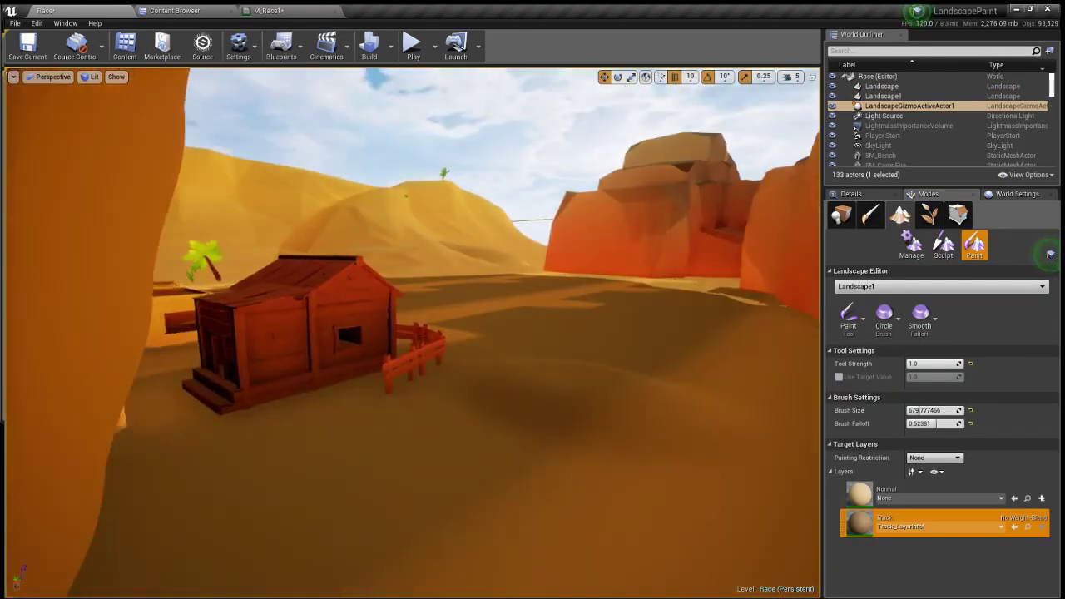
- Restore part of the mountain around the hole with the Visibility sculpt tool targeting the original Landscape, making the opening smaller
key("s")
right_click_drag(412, 333, 438, 366)
key("w")
key("s")
key("w")
key("s")
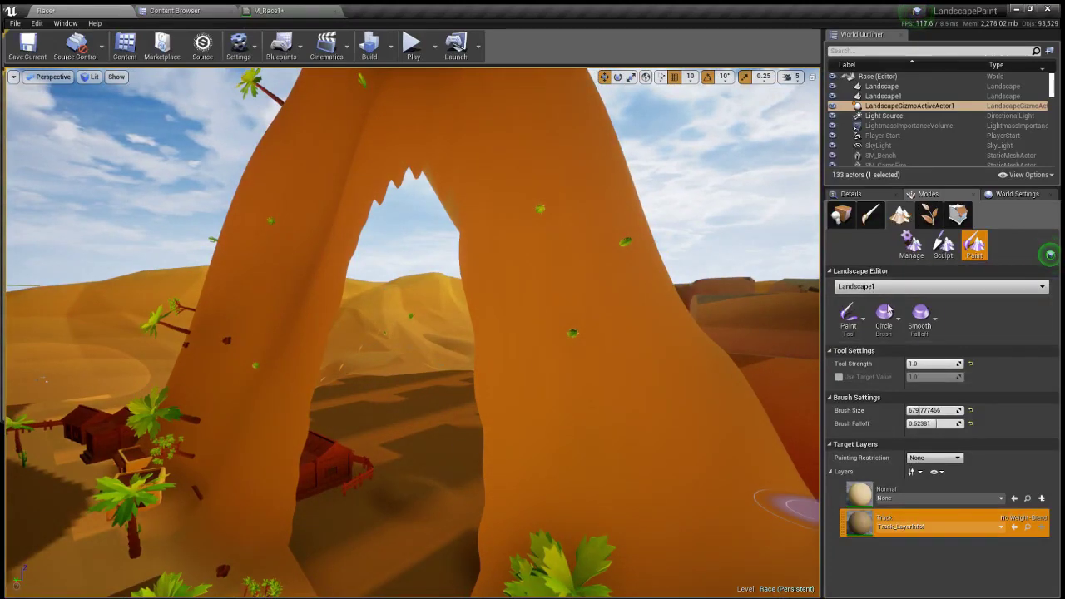
left_click(938, 247)
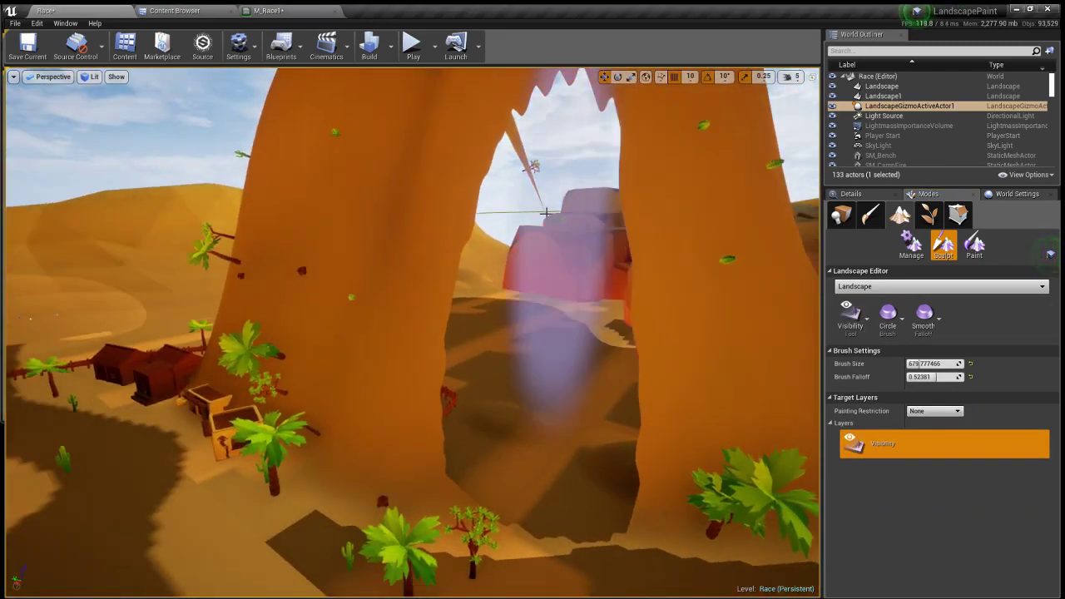
mouse_move(547, 324)
left_mouse_down("shift")
mouse_move(541, 199)
mouse_move(632, 204)
left_mouse_up("shift")
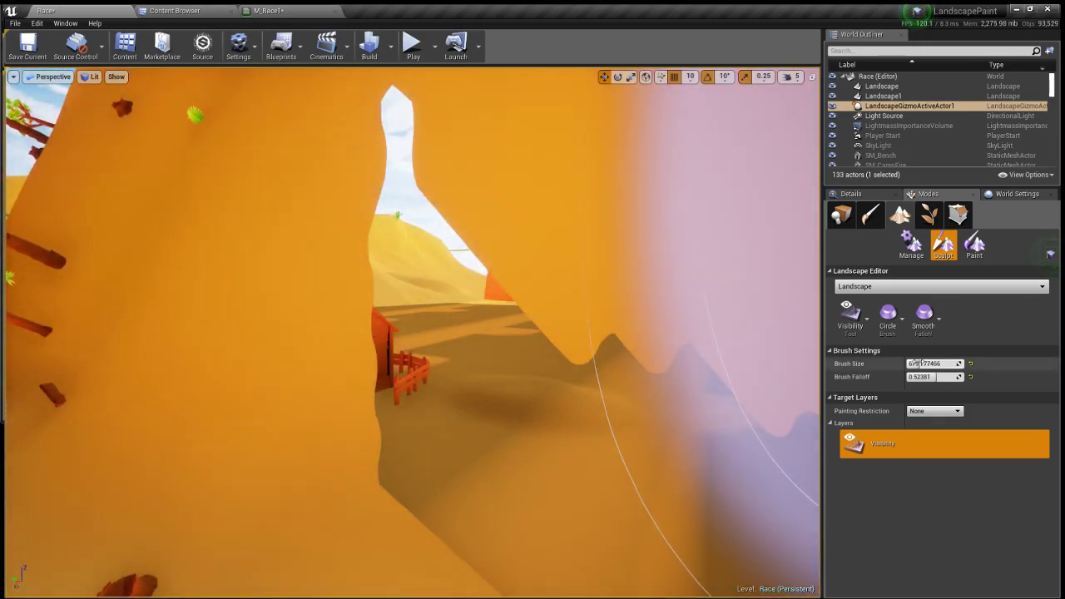
- Reduce the visibility brush size and fill in the narrow upper slit of the mountain's hole to shape a low cave entrance
mouse_move(920, 364)
left_mouse_down()
mouse_move(927, 377)
mouse_move(918, 377)
left_mouse_up()
left_click_drag(370, 198, 436, 204, "shift")
right_click_drag(545, 145, 665, 158)
key("w")
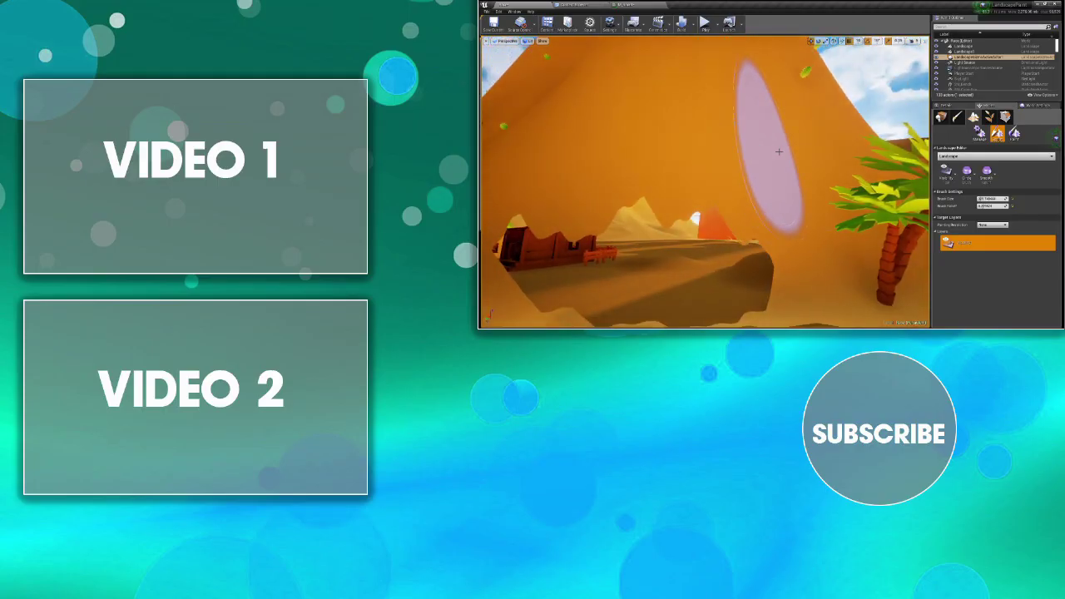